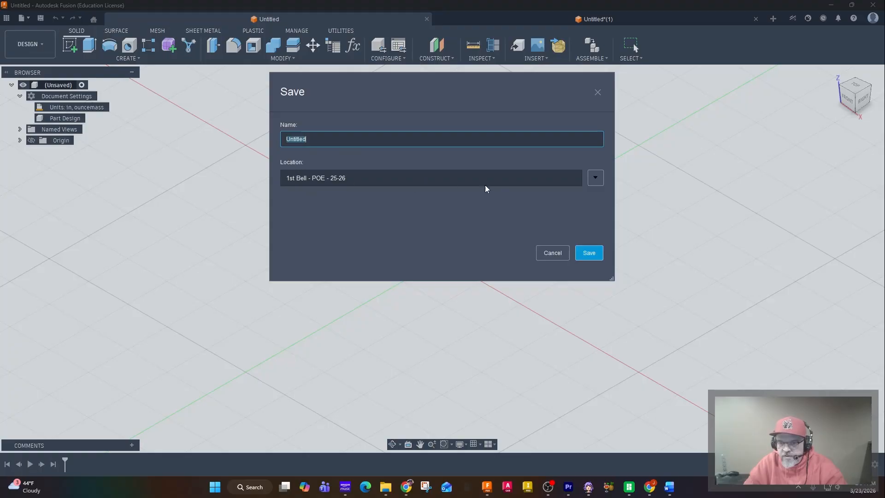
Choose the CAD 101 - Build the House folder in the Video Files project as the save location
left_click(598, 178)
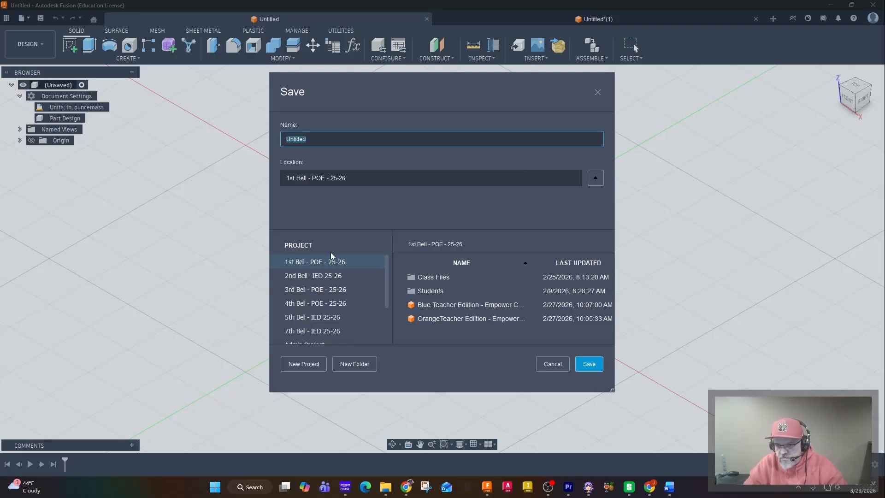
left_click(386, 283)
left_click_drag(385, 281, 385, 319)
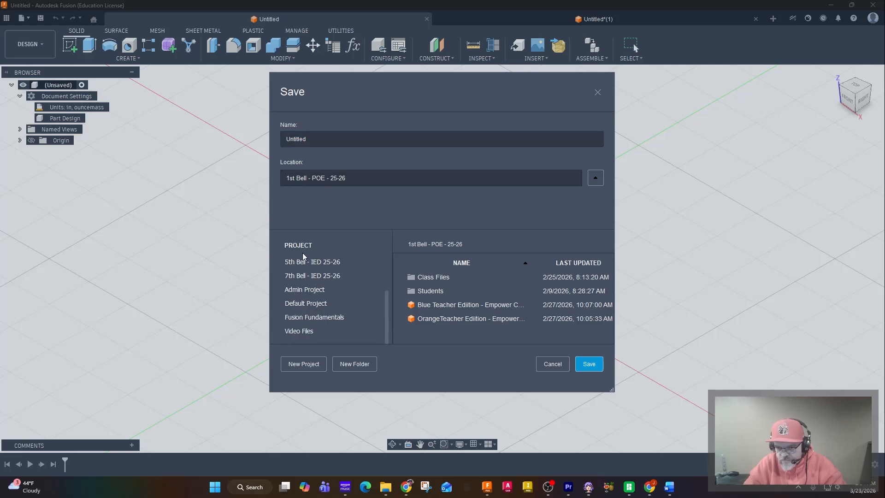
scroll(303, 332, "up", 1)
left_click(303, 331)
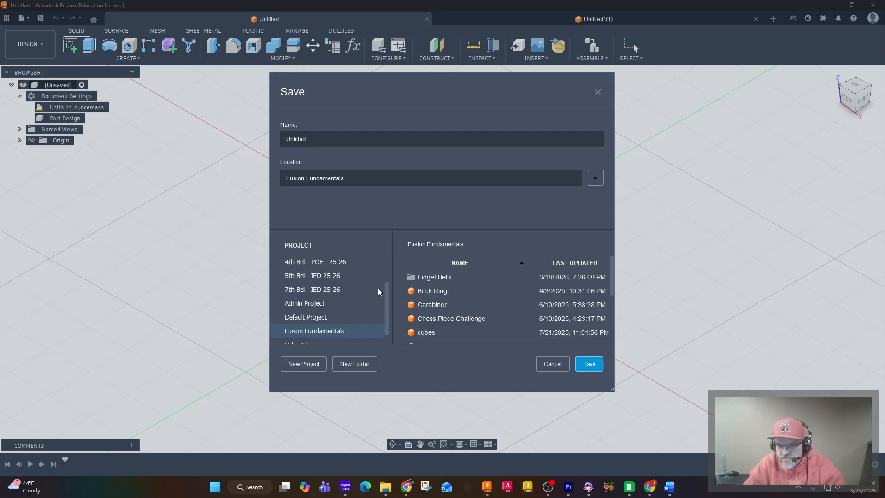
scroll(377, 289, "down", 1)
left_click(302, 332)
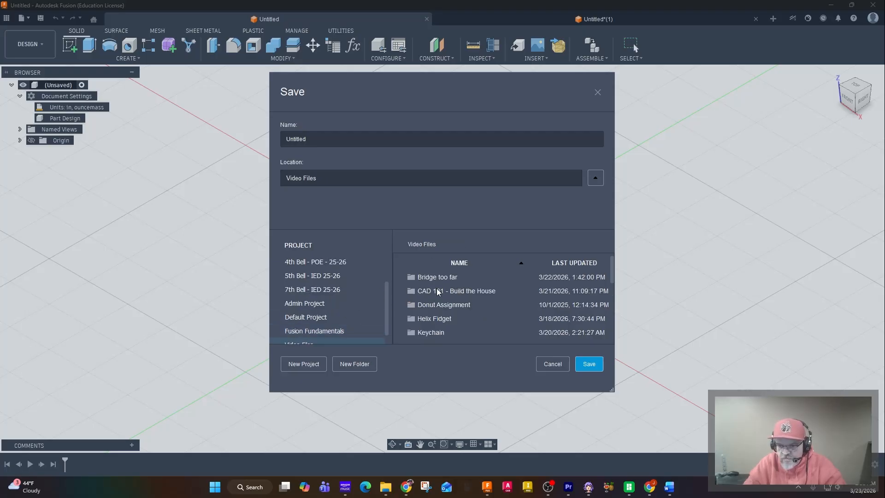
double_click(471, 291)
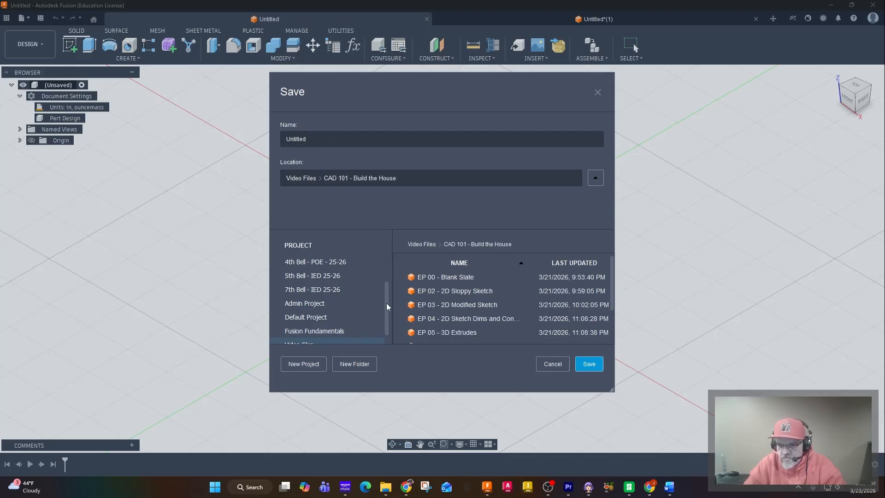
Name the design My New House and save it in the chosen folder
left_click(326, 133)
double_click(325, 142)
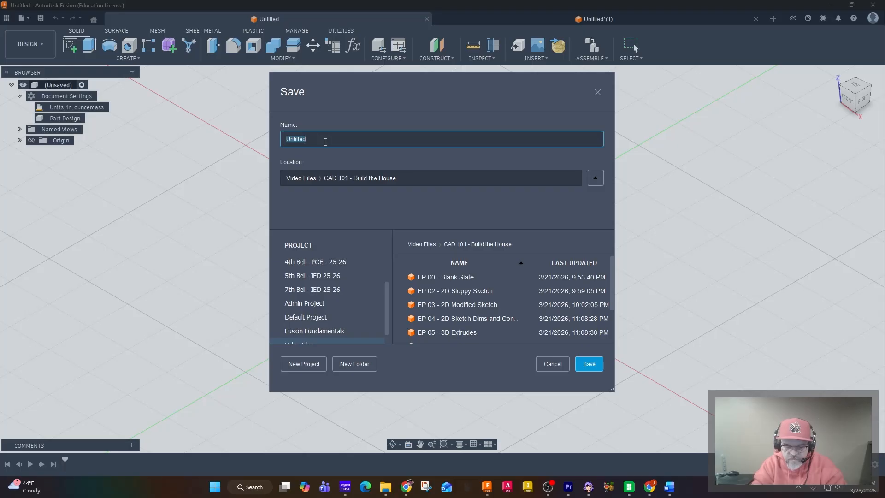
type("My New ")
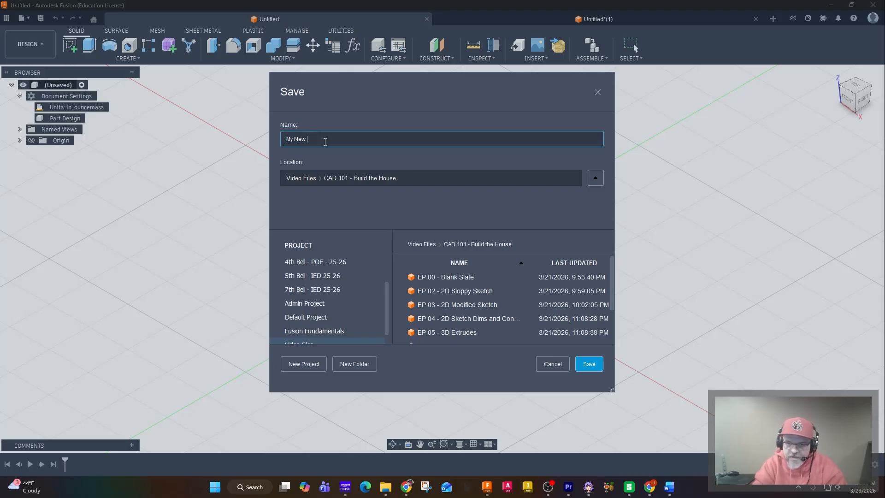
type("House")
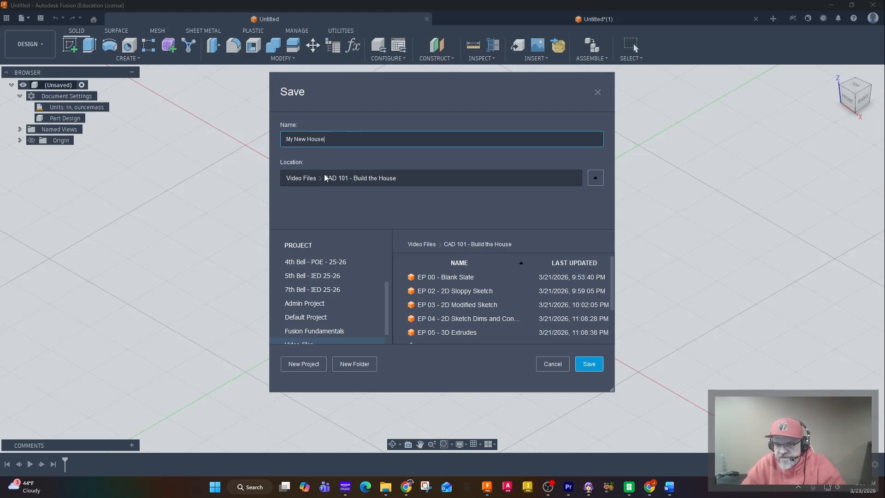
left_click(589, 364)
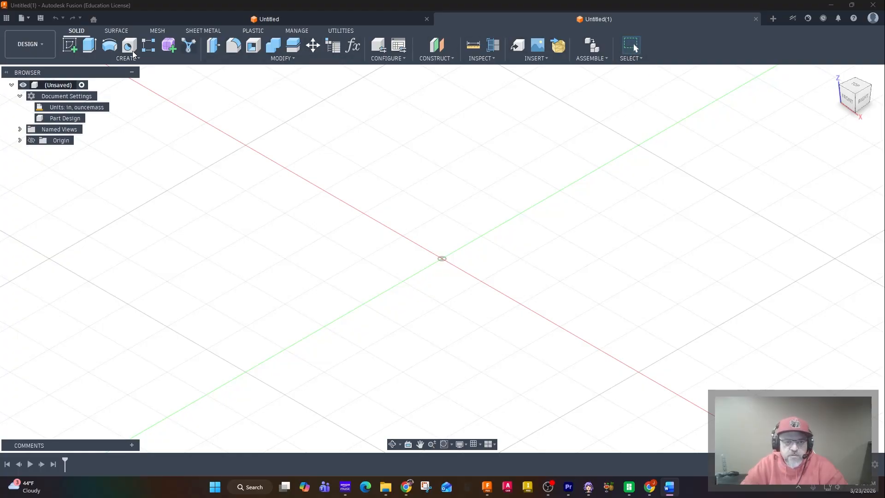
Start a new sketch on the front origin plane in the Untitled(1) design
left_click(72, 42)
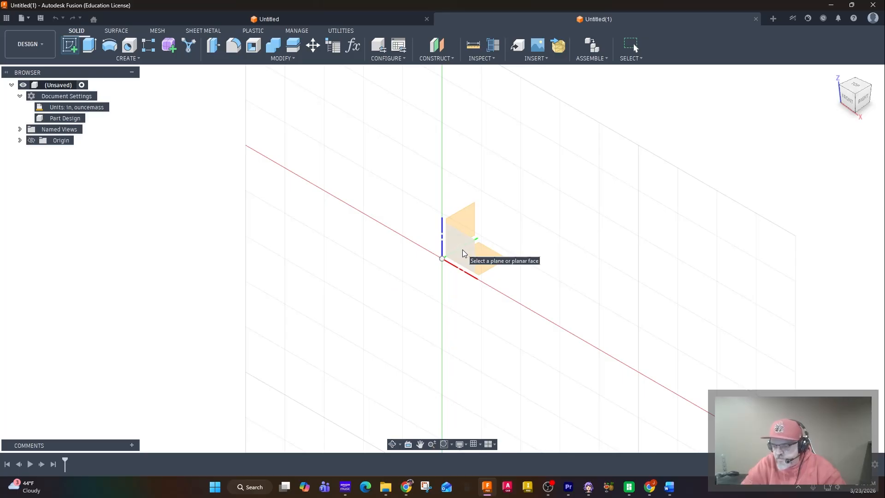
left_click(850, 102)
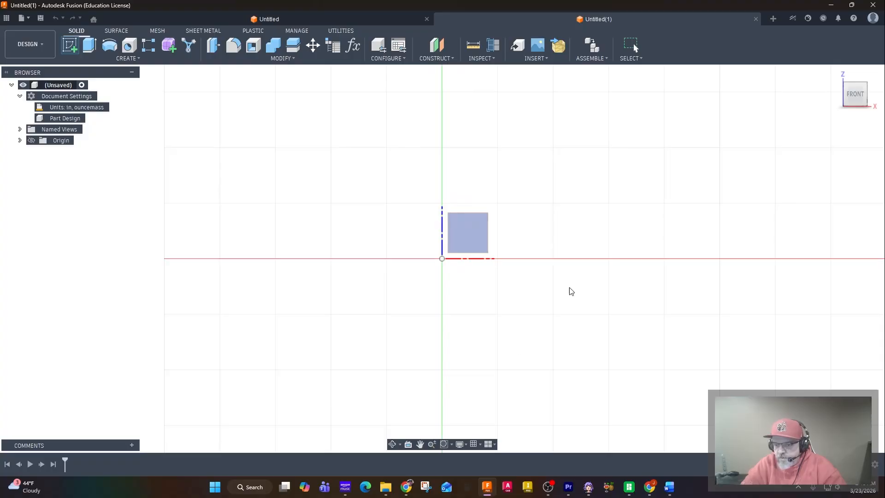
left_click(467, 236)
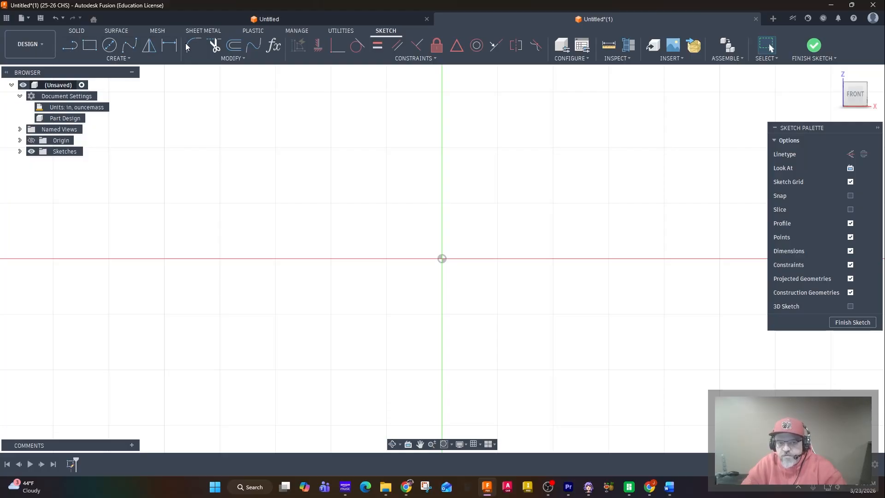
Sketch a closed, uneven four-sided house outline with lines starting at the origin, about 4 in high on the left and 5 in wide
left_click(70, 45)
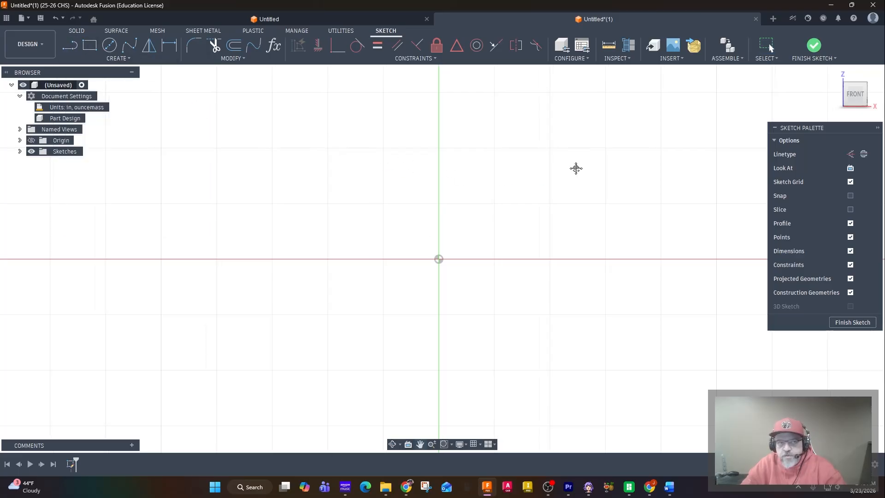
middle_click_drag(577, 168, 362, 209)
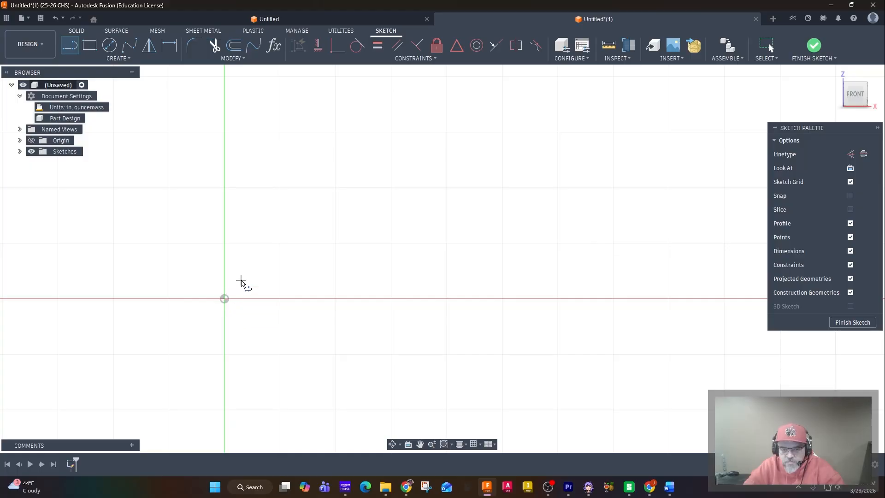
left_click(227, 300)
mouse_move(187, 155)
middle_mouse_down()
mouse_move(198, 234)
mouse_move(201, 212)
middle_mouse_up()
scroll(202, 208, "down", 5)
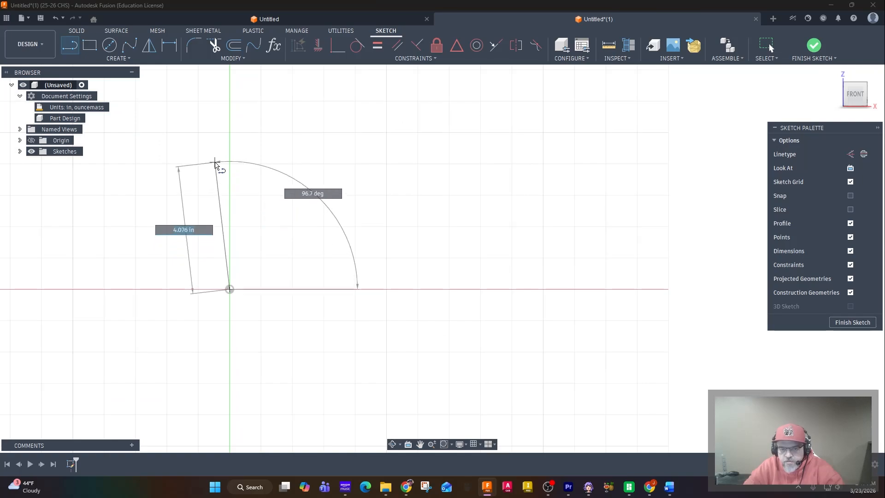
left_click(215, 163)
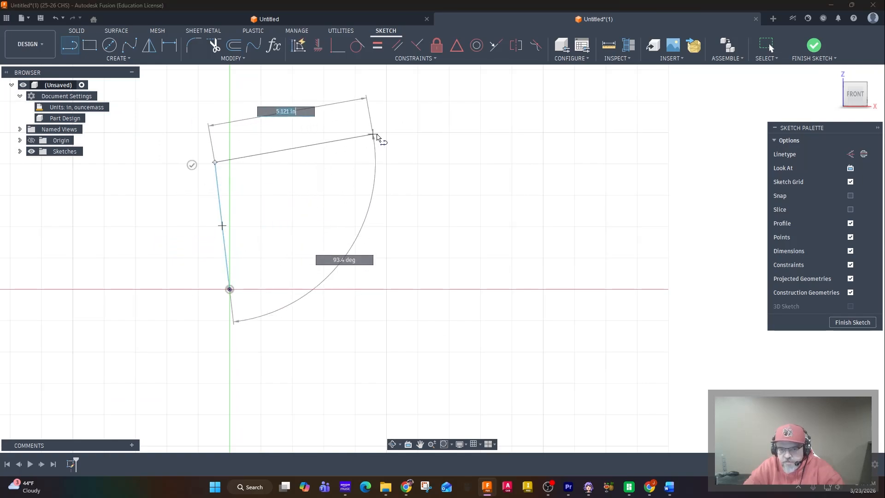
double_click(379, 134)
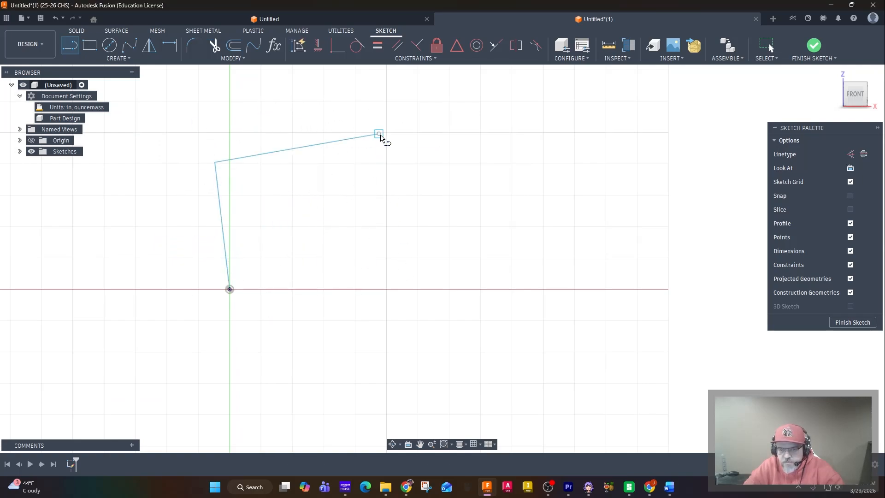
left_click(379, 134)
left_click(397, 298)
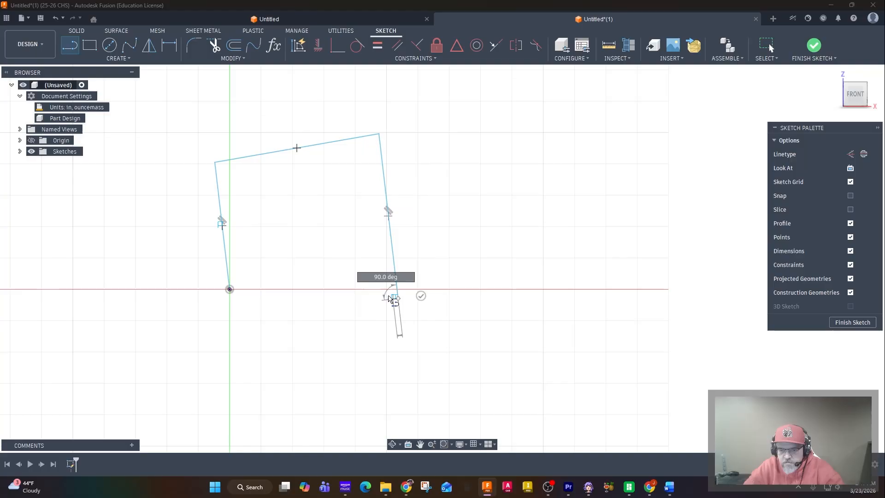
left_click(230, 290)
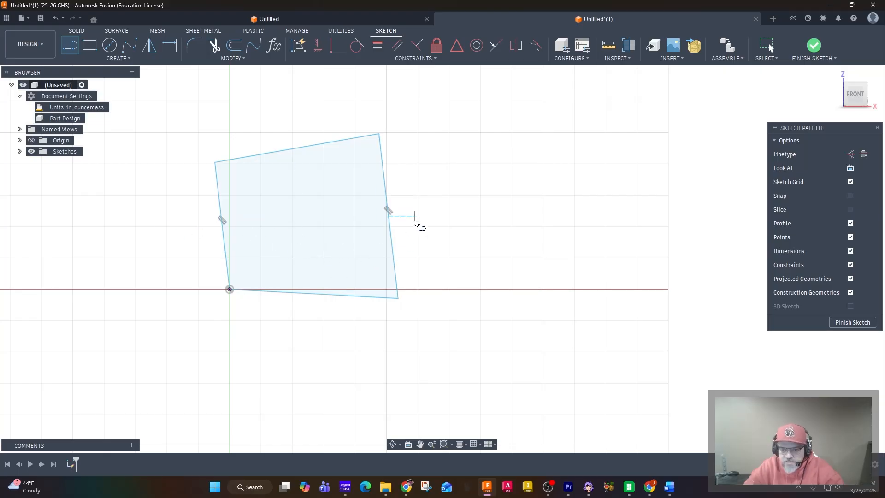
scroll(402, 218, "up", 1)
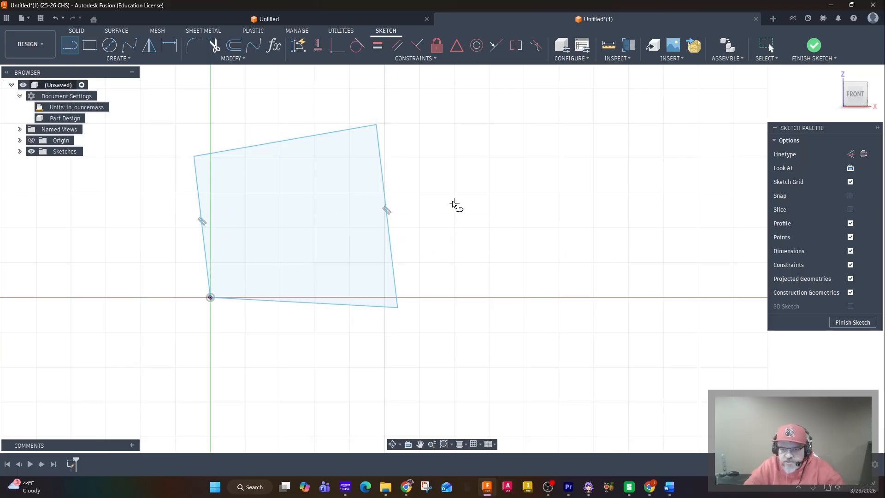
left_click(396, 48)
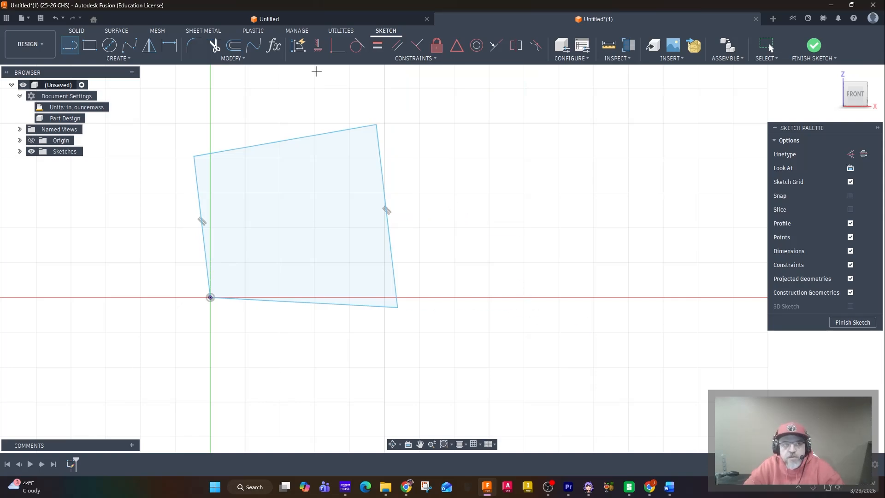
left_click(90, 46)
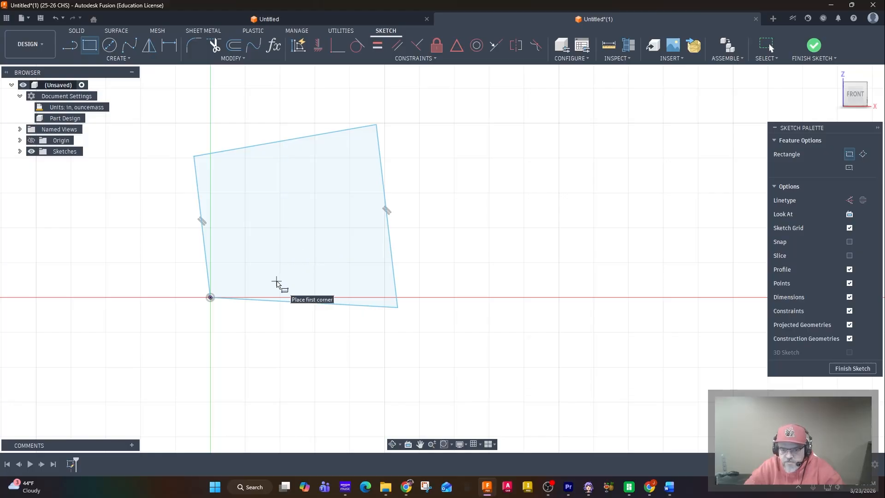
left_click(122, 59)
left_click(119, 59)
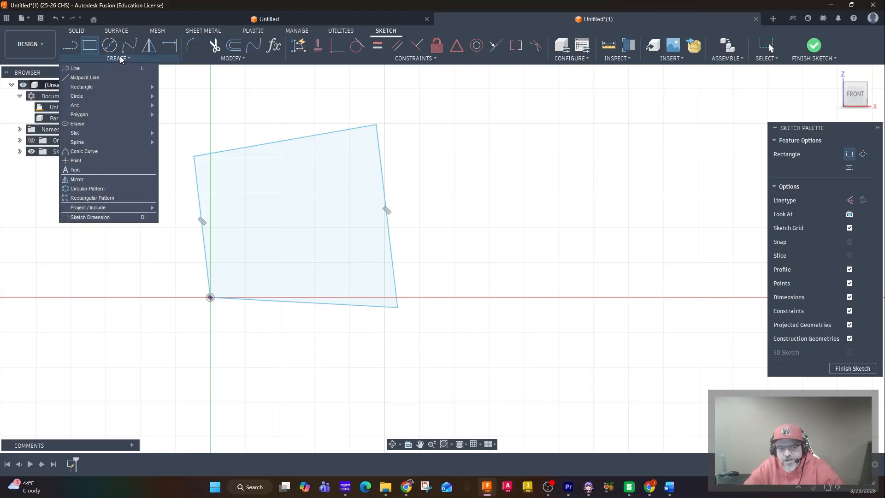
mouse_move(117, 87)
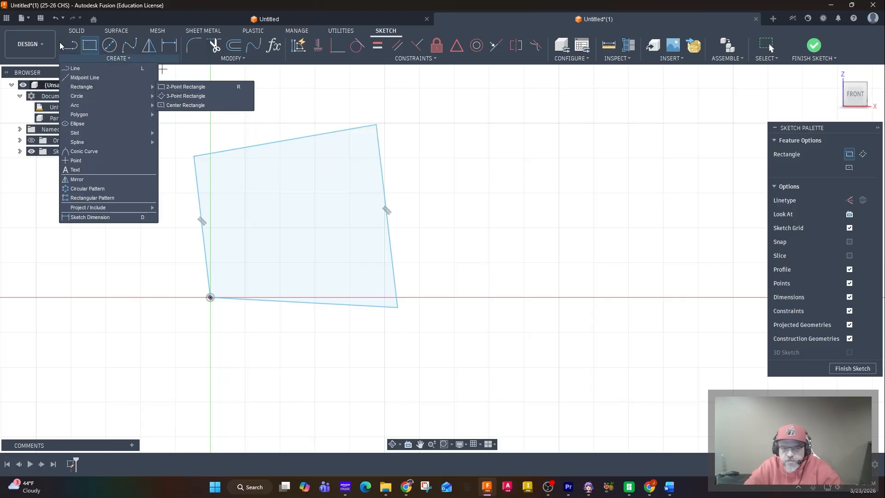
left_click(111, 59)
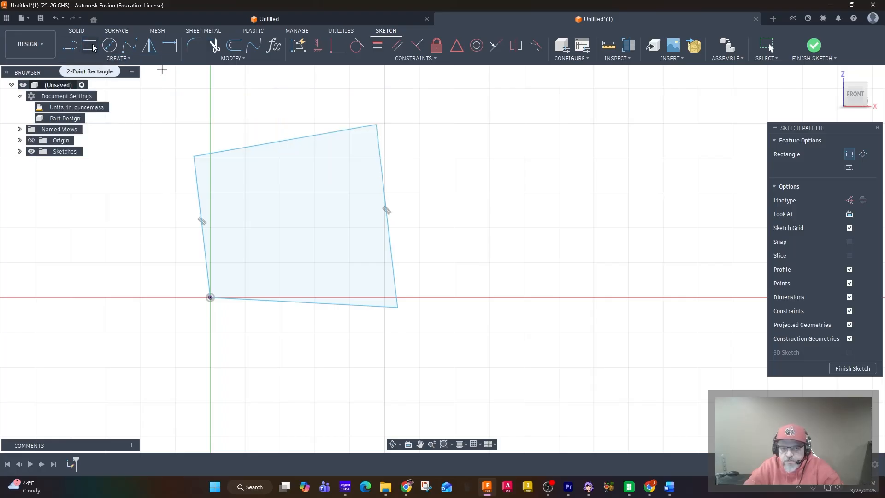
Draw a two-point rectangle for the door, about 0.8 in wide and 2.25 in high, from the house's lower edge upward
left_click(92, 48)
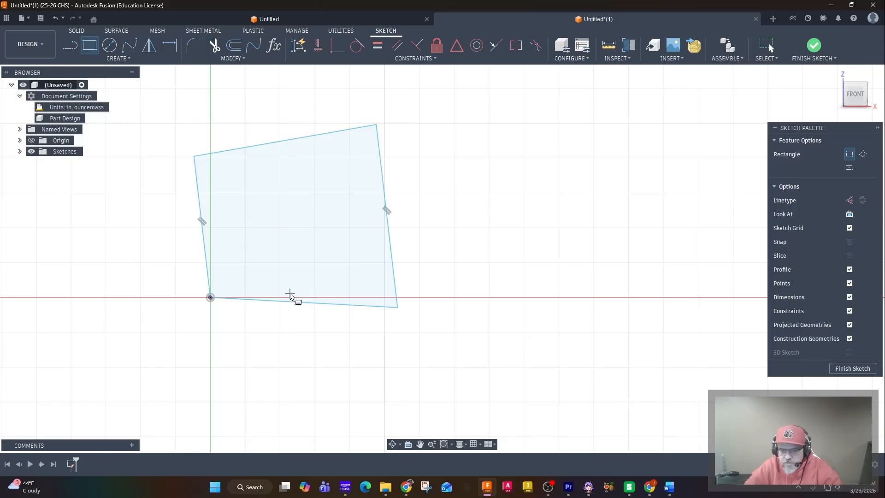
left_click(292, 297)
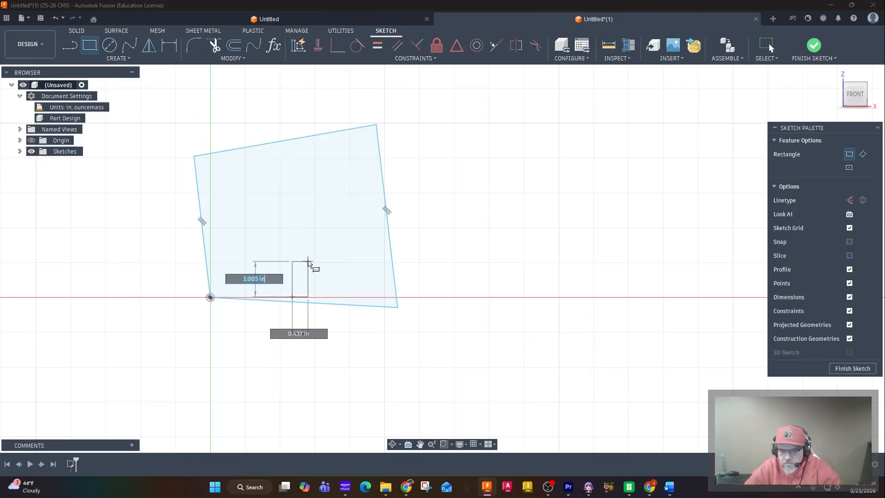
left_click(321, 221)
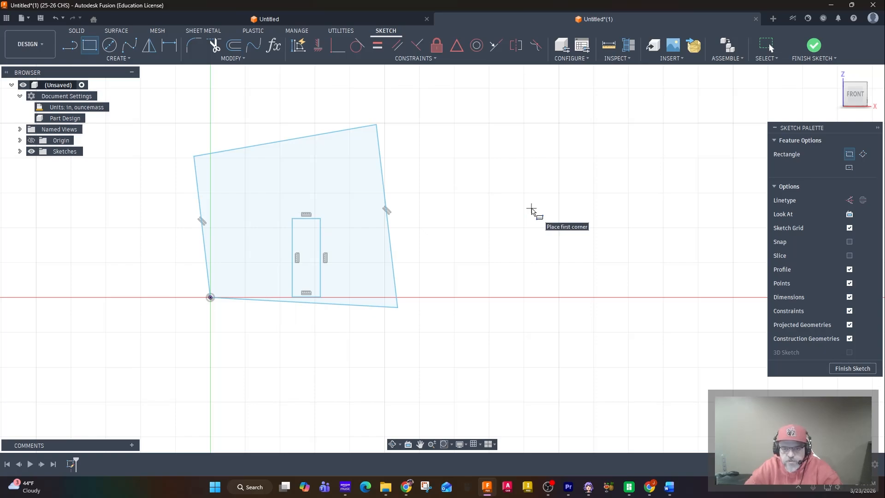
key("Escape")
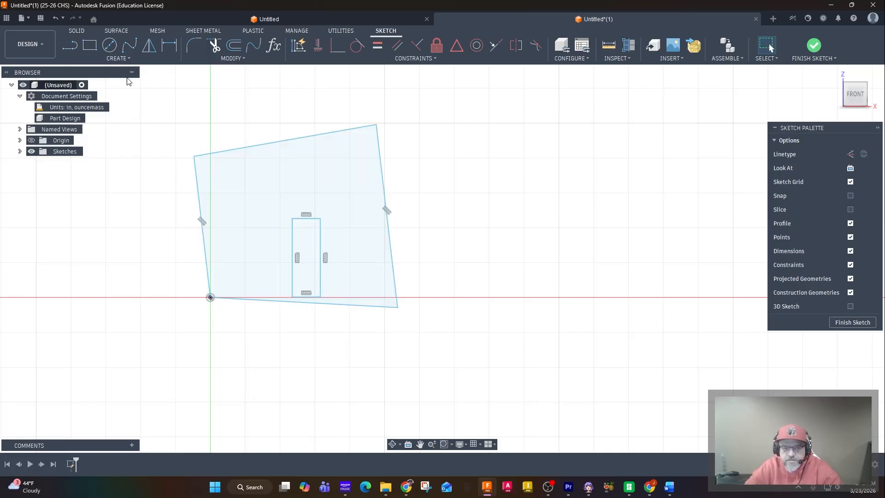
Draw a tilted three-point rectangle for the left roof panel, about 4.67 in long and 0.84 in thick, rising over the house's upper-left corner
left_click(112, 57)
mouse_move(85, 90)
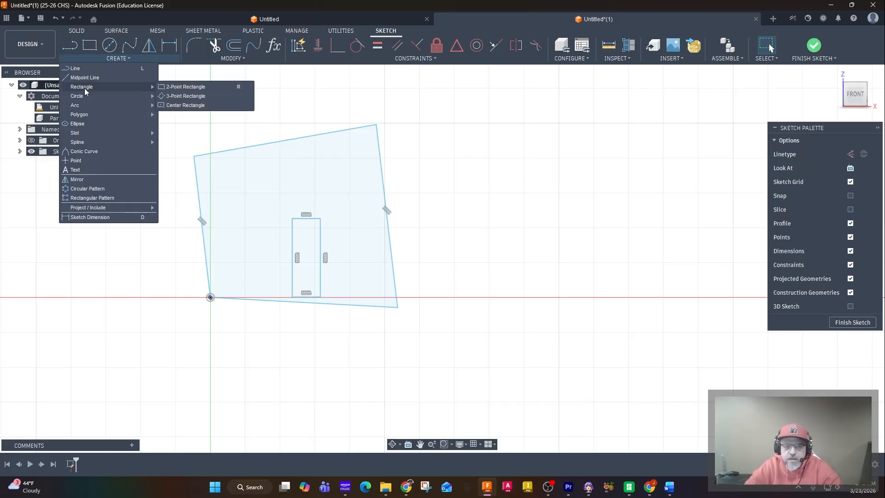
left_click(195, 97)
middle_click_drag(168, 172, 207, 218)
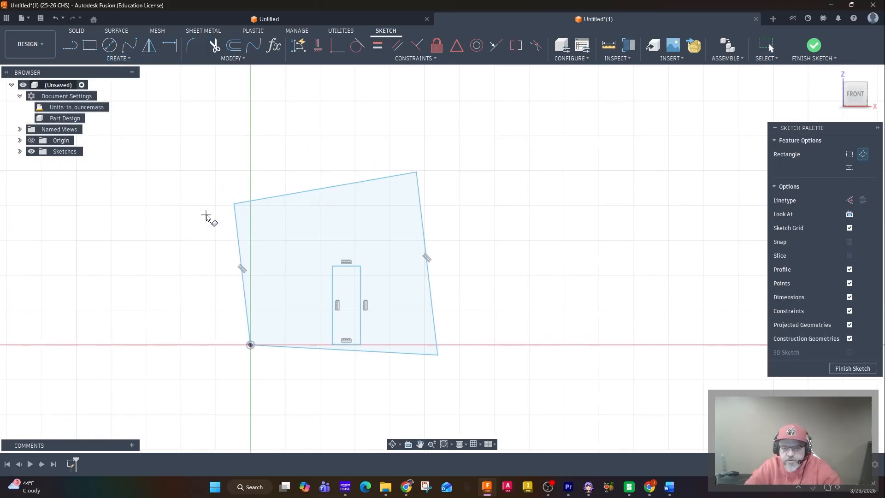
left_click(186, 234)
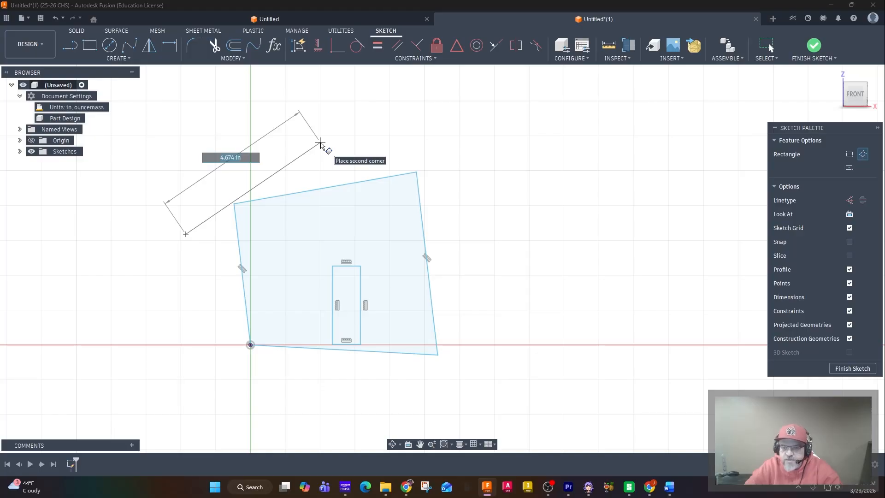
left_click(320, 144)
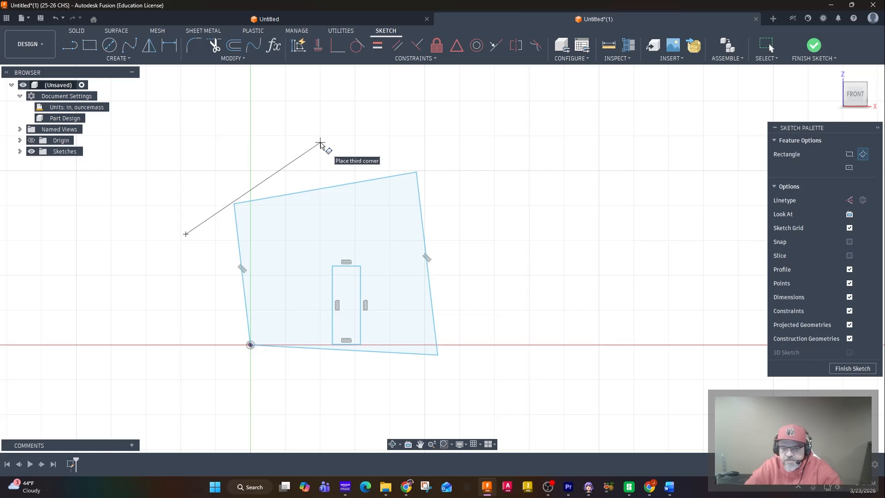
left_click(300, 122)
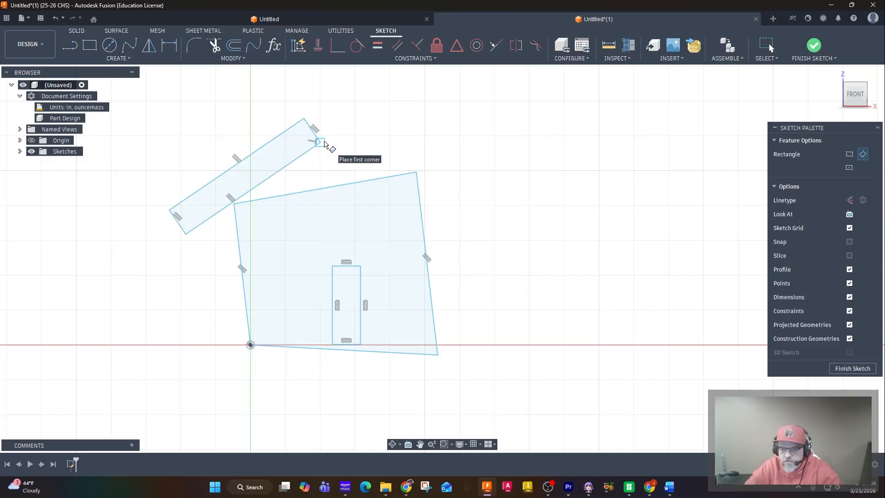
Draw a three-point rectangle for the right roof panel from the left panel's lower ridge corner, about 5.69 in long and 0.8 in thick
left_click(320, 143)
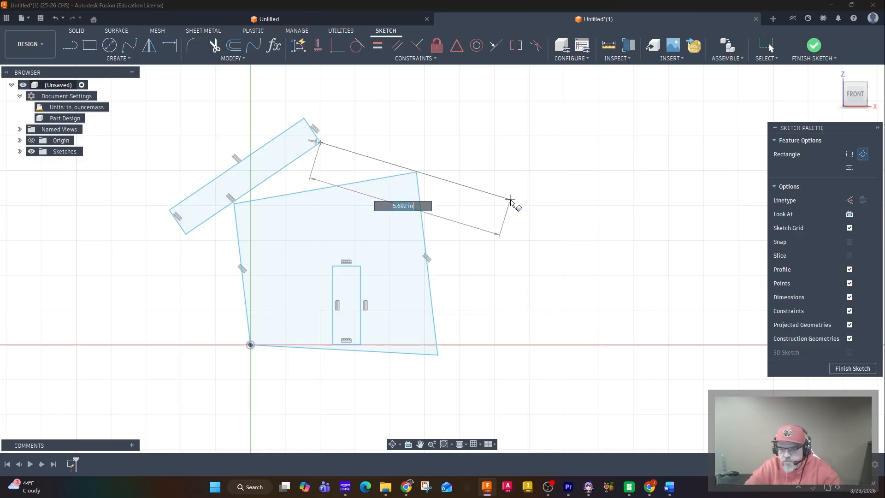
left_click(510, 200)
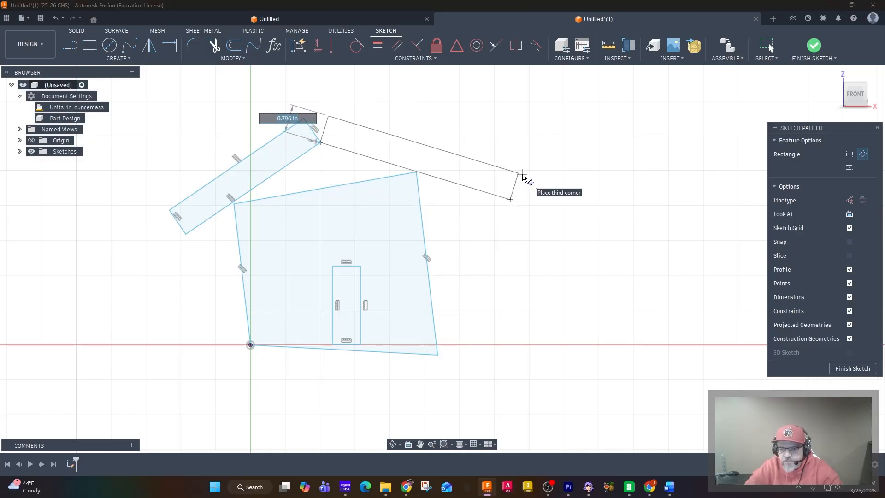
left_click(519, 175)
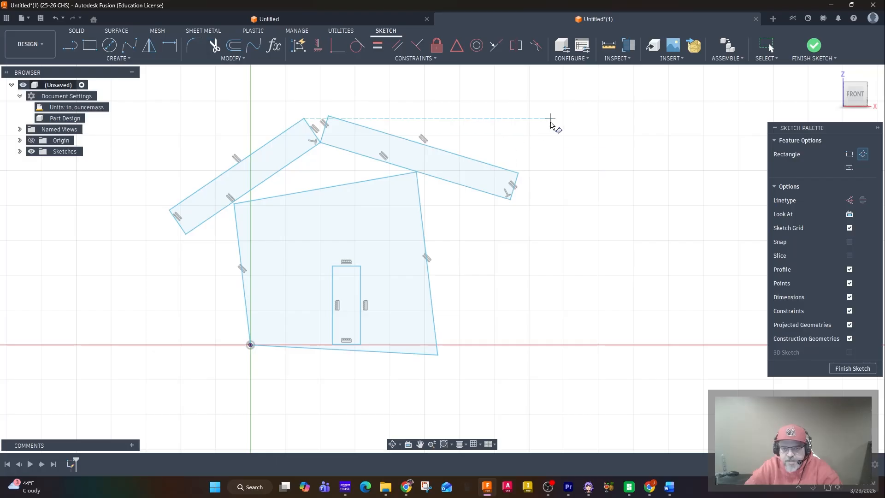
key("Escape")
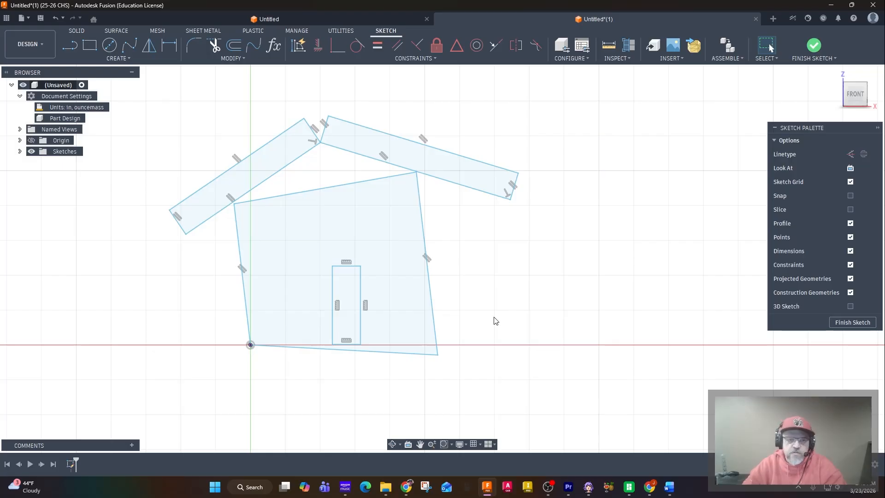
Draw a small center-diameter circle for a round window on the house front, between the left wall and the door
left_click(110, 46)
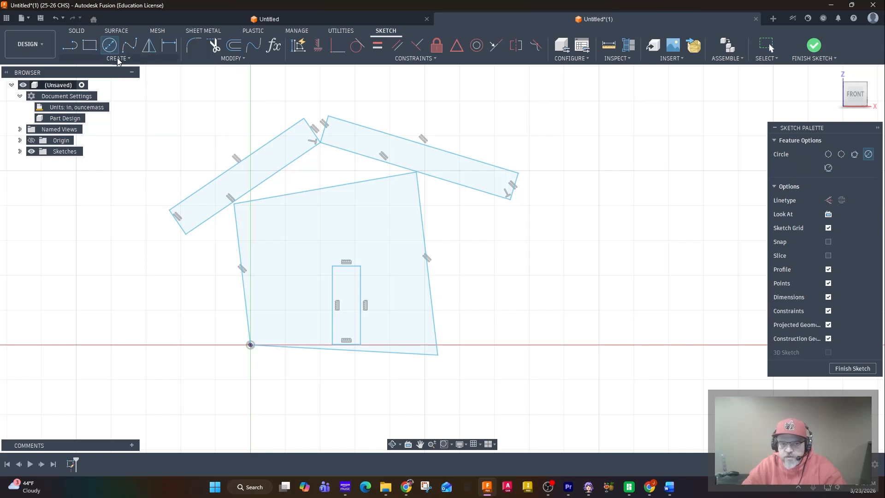
left_click(117, 58)
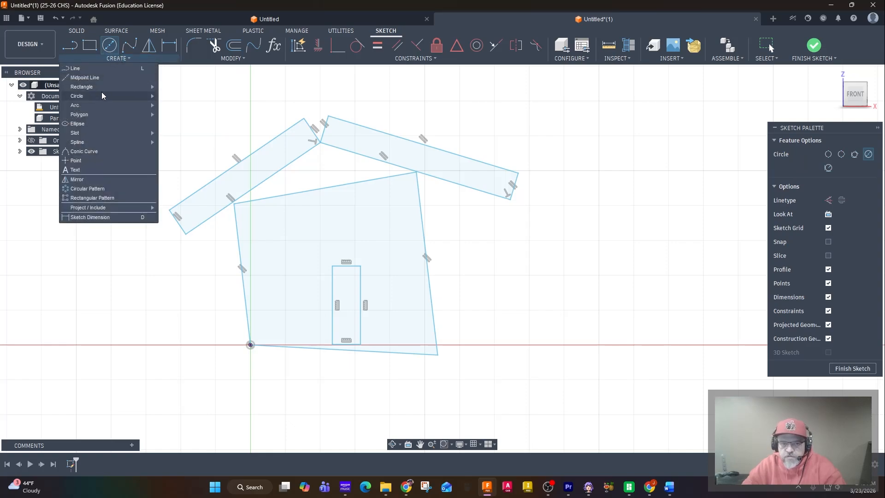
mouse_move(103, 98)
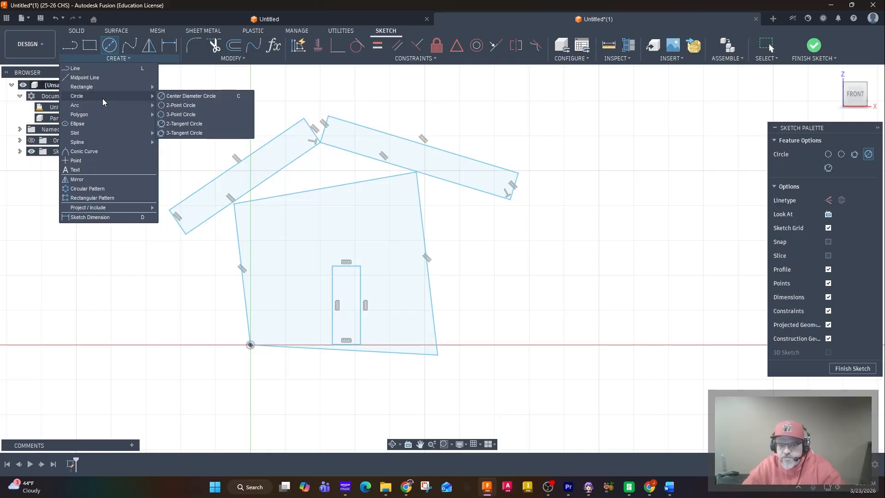
left_click(110, 44)
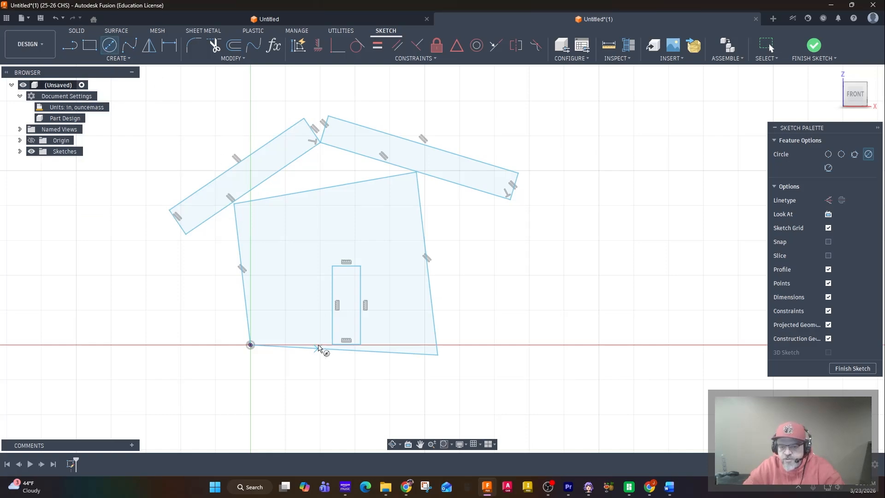
left_click(285, 287)
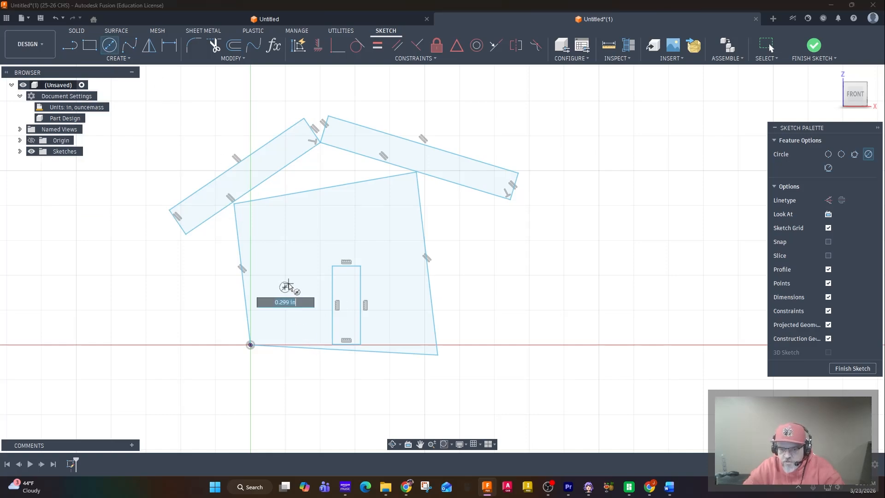
left_click(299, 282)
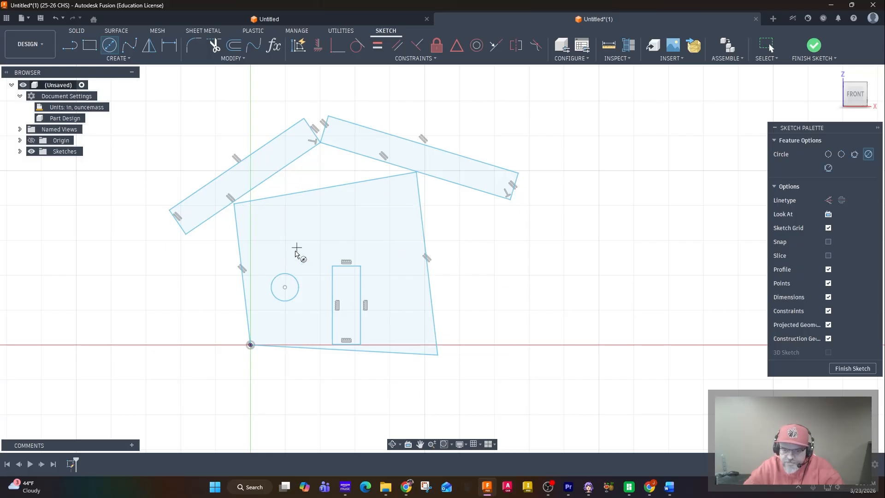
left_click(285, 287)
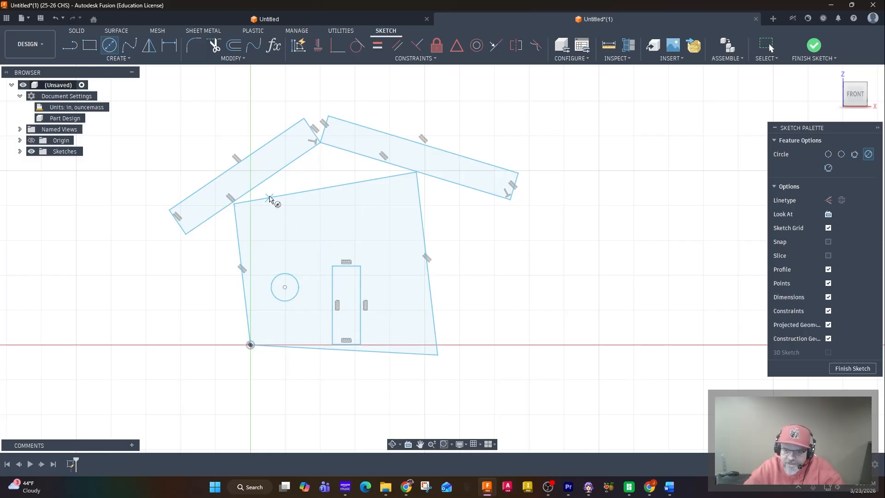
Snap the left roof panel's lower edge onto the house's upper-left corner so the gap between them closes
scroll(228, 202, "up", 8)
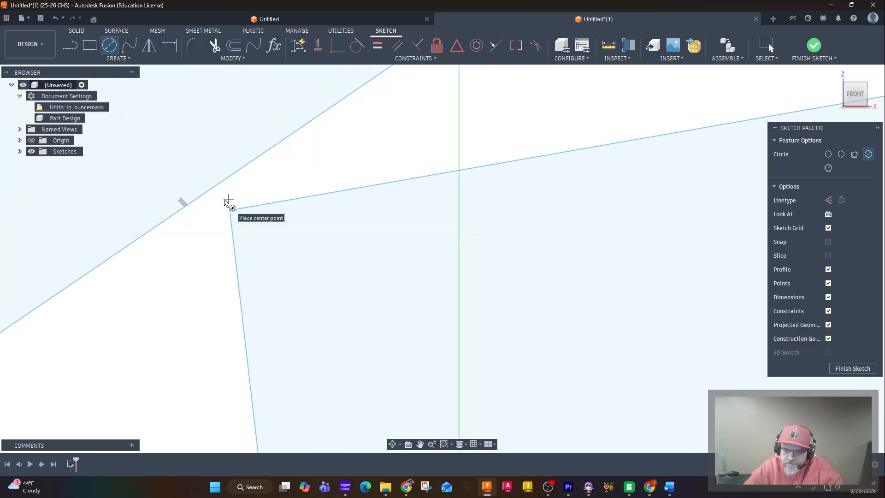
scroll(224, 200, "down", 3)
scroll(223, 201, "up", 5)
scroll(222, 201, "down", 3)
scroll(223, 201, "up", 3)
scroll(223, 201, "down", 3)
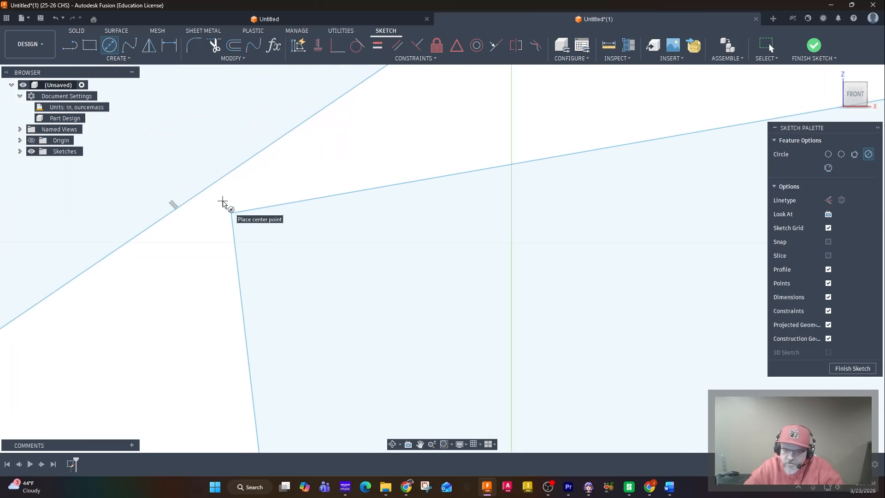
scroll(223, 201, "up", 3)
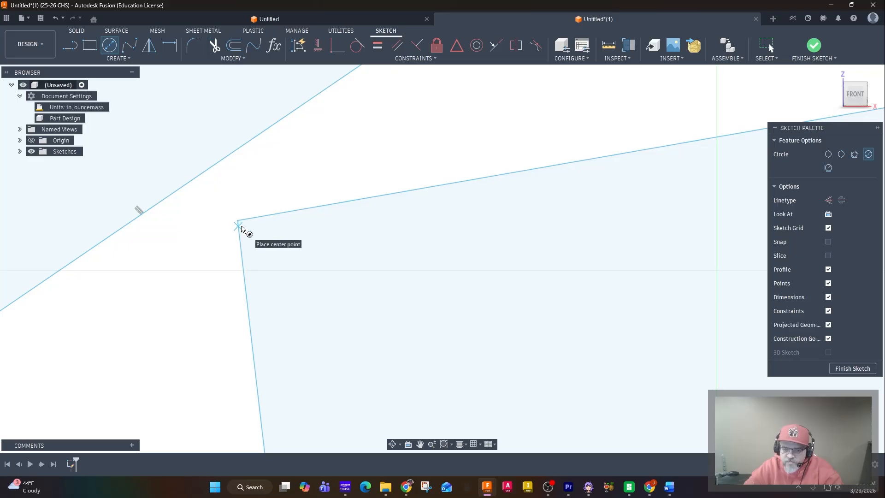
scroll(340, 192, "down", 5)
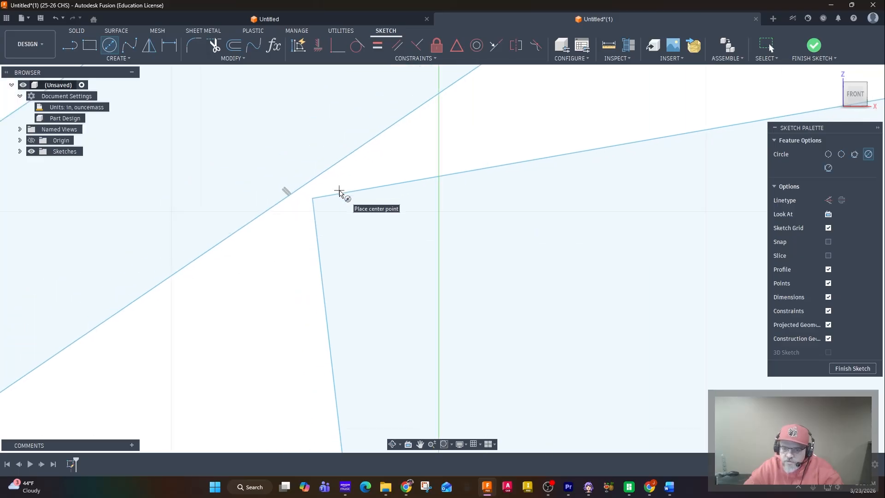
scroll(340, 193, "down", 6)
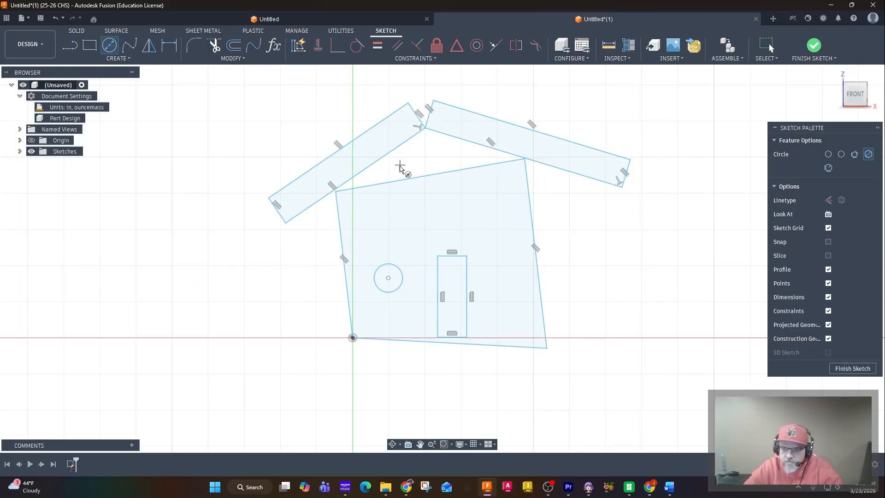
key("Escape")
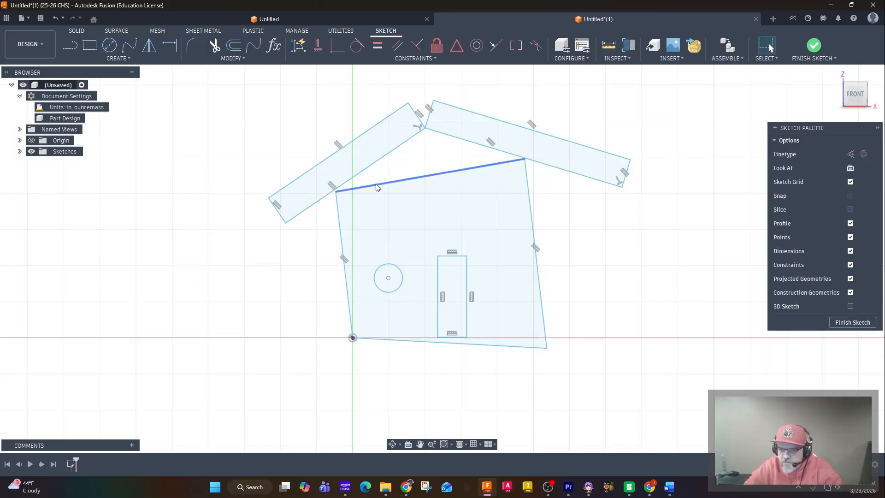
scroll(393, 176, "up", 5)
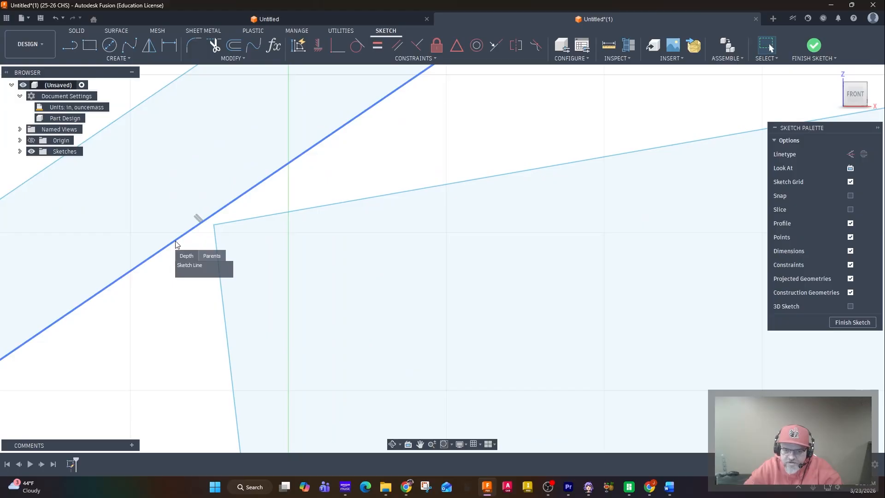
mouse_move(183, 236)
left_mouse_down()
mouse_move(195, 242)
mouse_move(223, 234)
mouse_move(212, 226)
left_mouse_up()
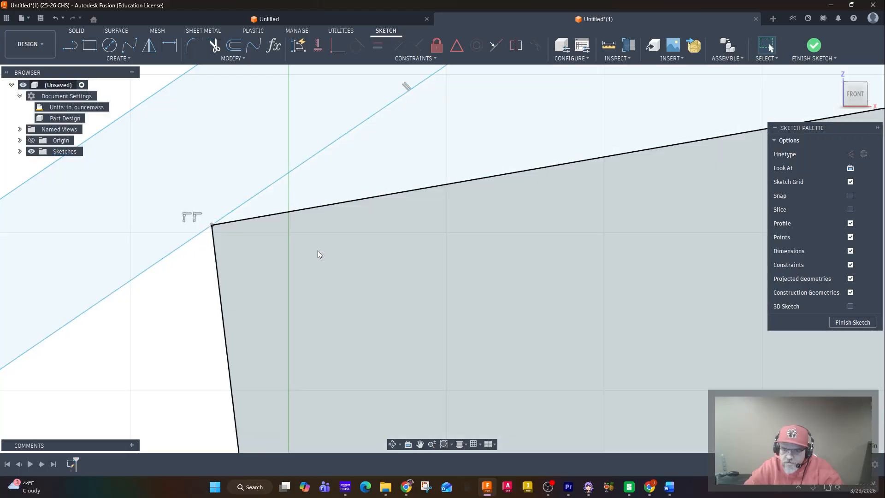
Draw a line between the upper inner corners of the two roof panels to close the notch at the ridge
scroll(317, 251, "down", 6)
middle_click_drag(618, 252, 460, 288)
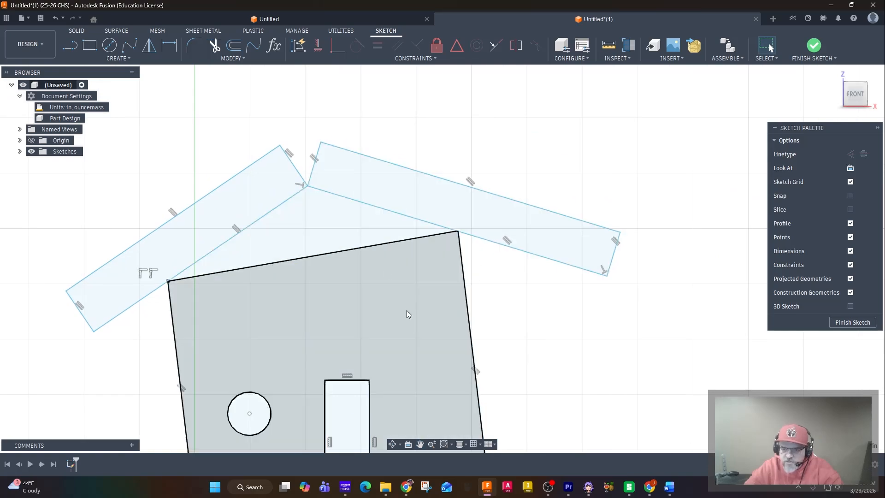
scroll(427, 295, "up", 2)
scroll(418, 291, "down", 5)
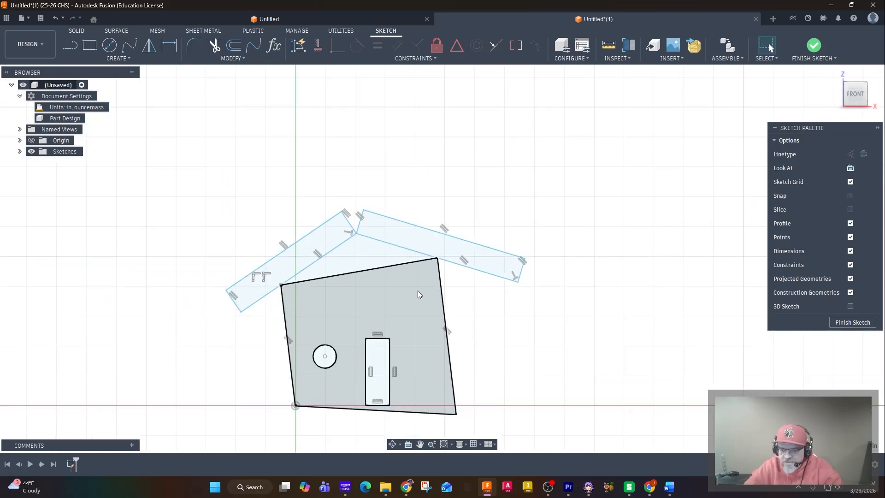
left_click(70, 46)
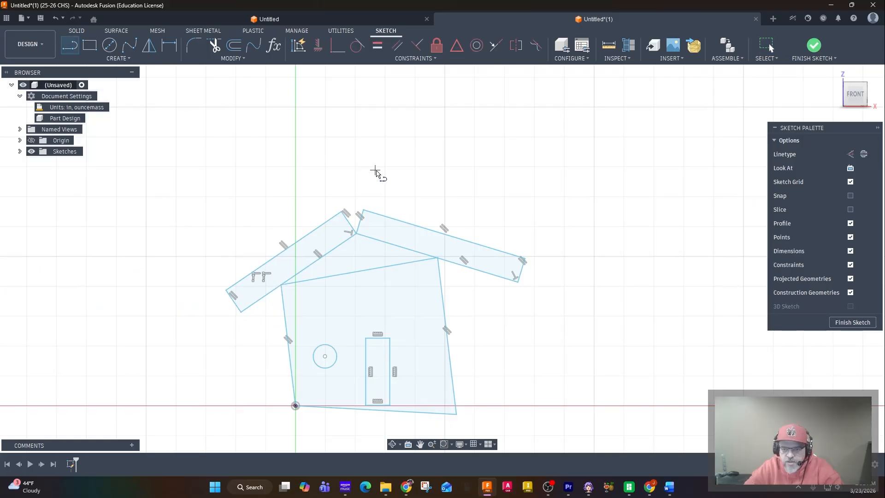
left_click(341, 211)
left_click(363, 210)
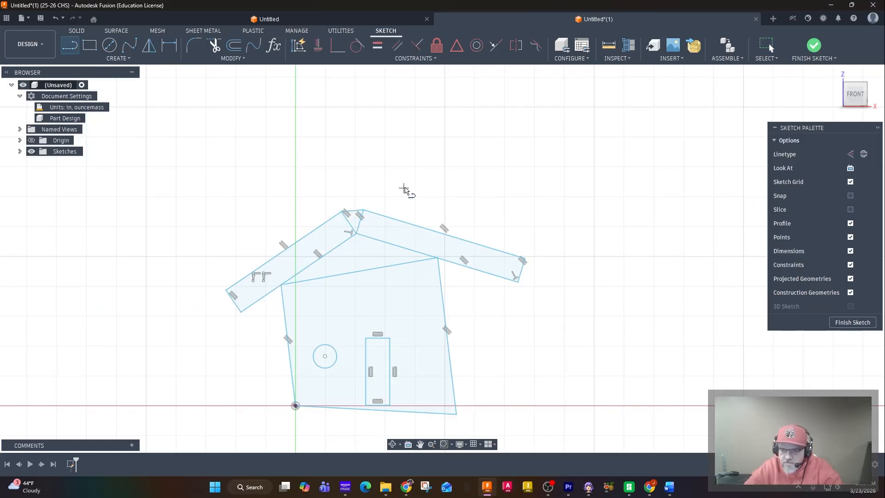
Draw a 3-point arc as a semicircle between the door rectangle's two upper corners, spanning about 0.81 in
scroll(379, 199, "up", 5)
scroll(369, 212, "down", 4)
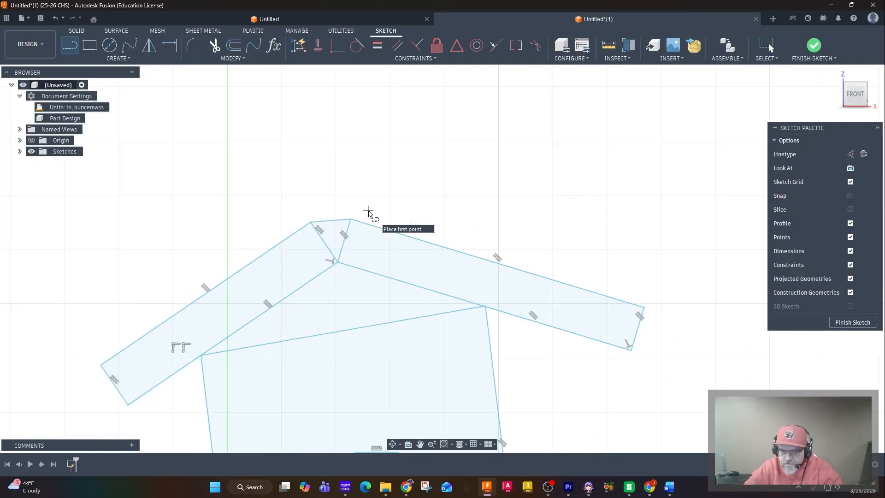
scroll(377, 186, "down", 4)
mouse_move(409, 178)
middle_mouse_down()
mouse_move(447, 178)
mouse_move(436, 182)
middle_mouse_up()
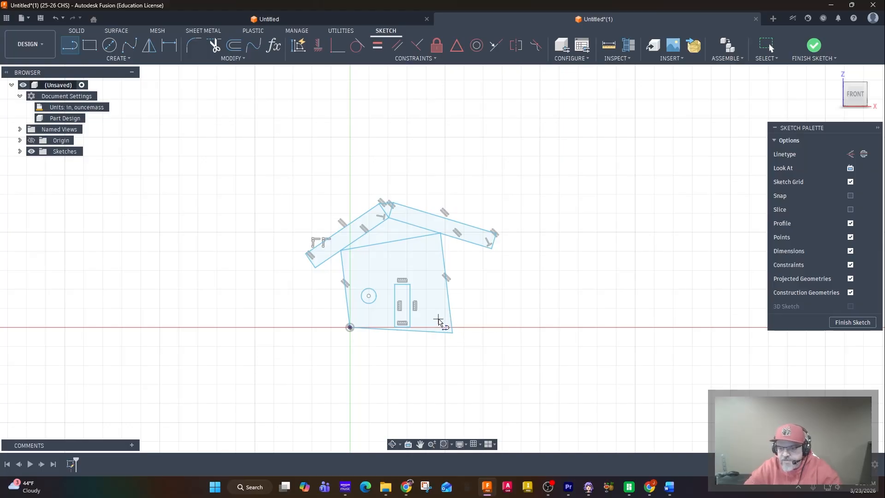
scroll(424, 282, "up", 2)
scroll(425, 288, "up", 3)
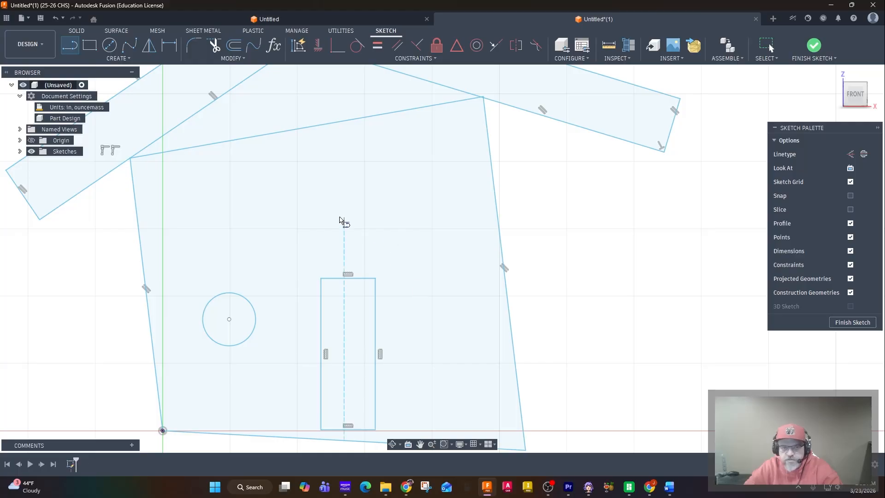
left_click(105, 61)
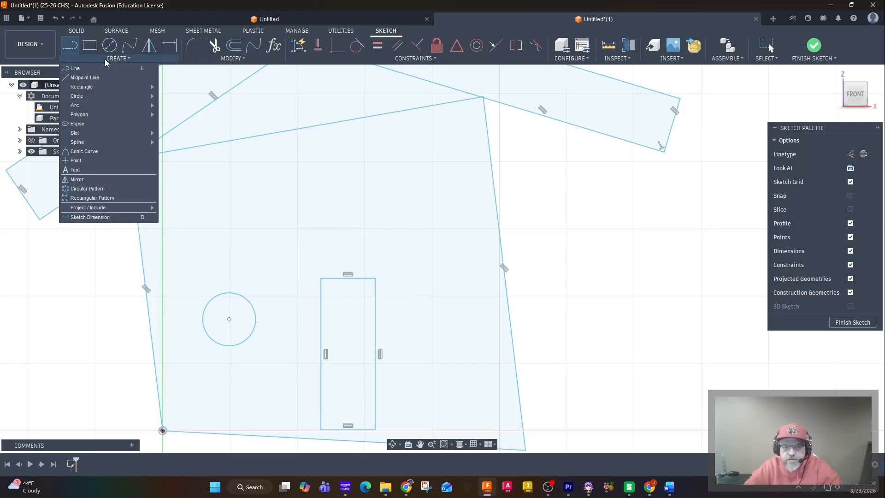
mouse_move(77, 104)
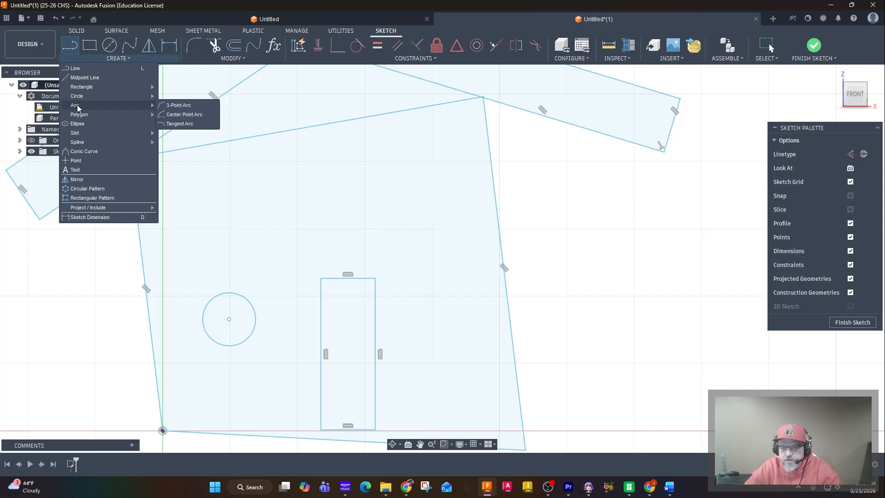
left_click(186, 106)
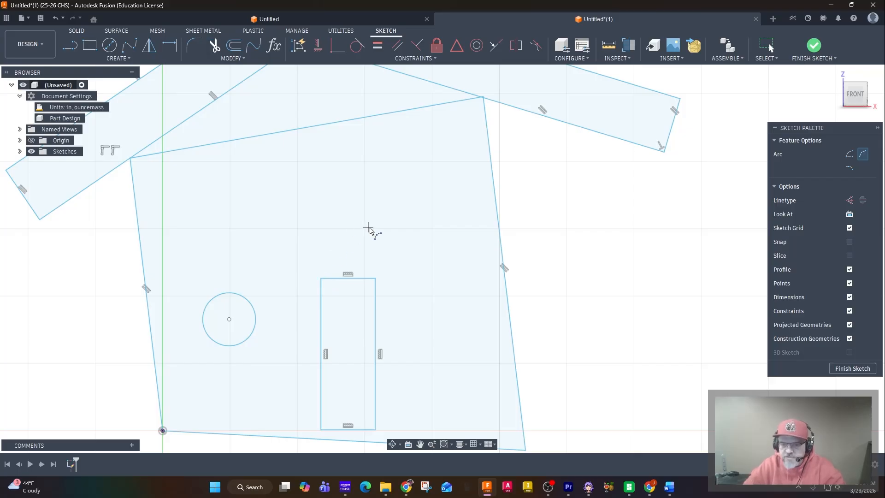
left_click(321, 279)
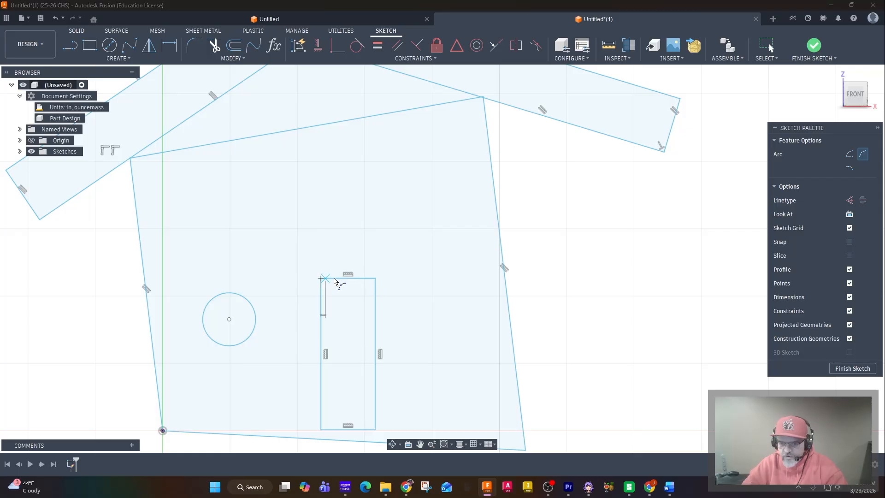
left_click(374, 281)
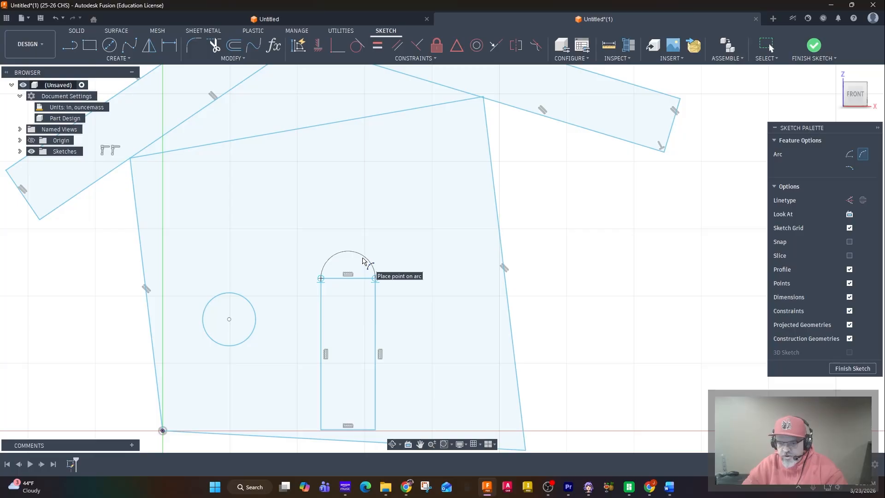
left_click(362, 261)
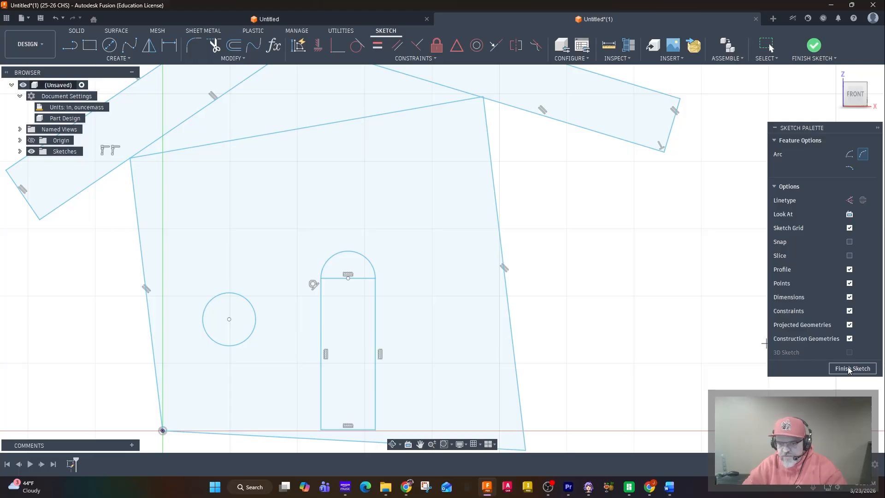
Finish the house sketch and expand the Sketches folder in the design's browser tree
scroll(581, 288, "down", 4)
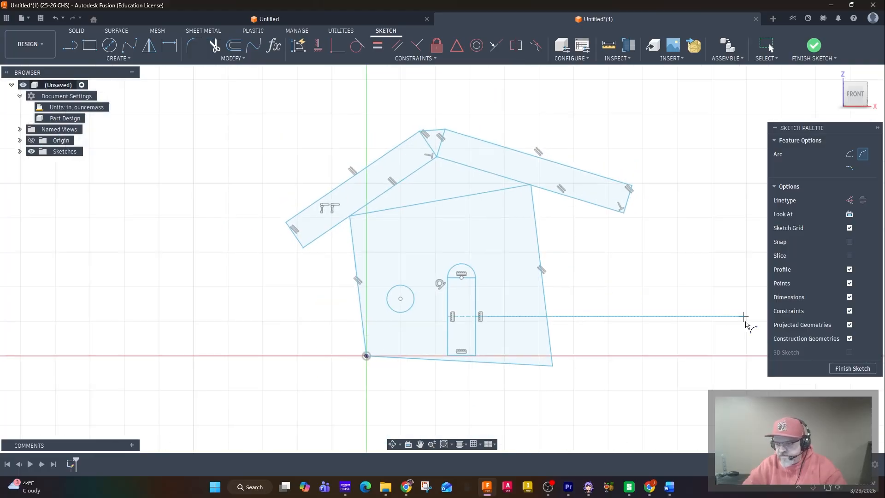
left_click(841, 369)
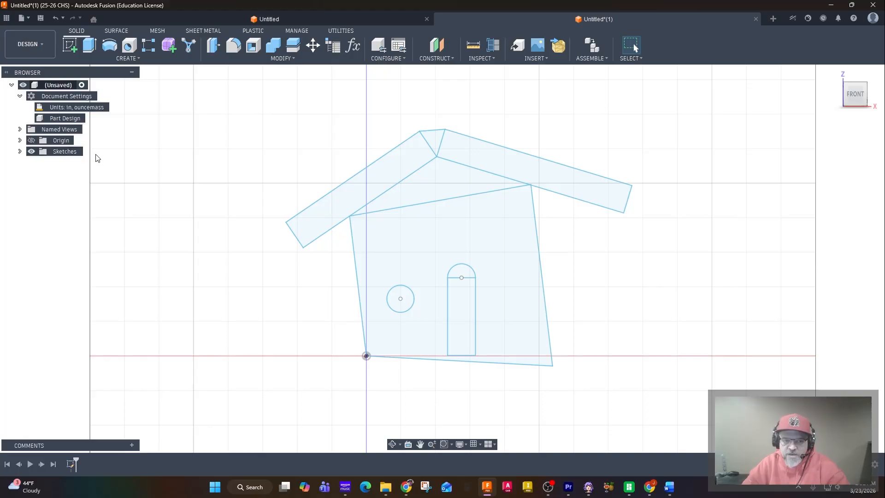
left_click(20, 151)
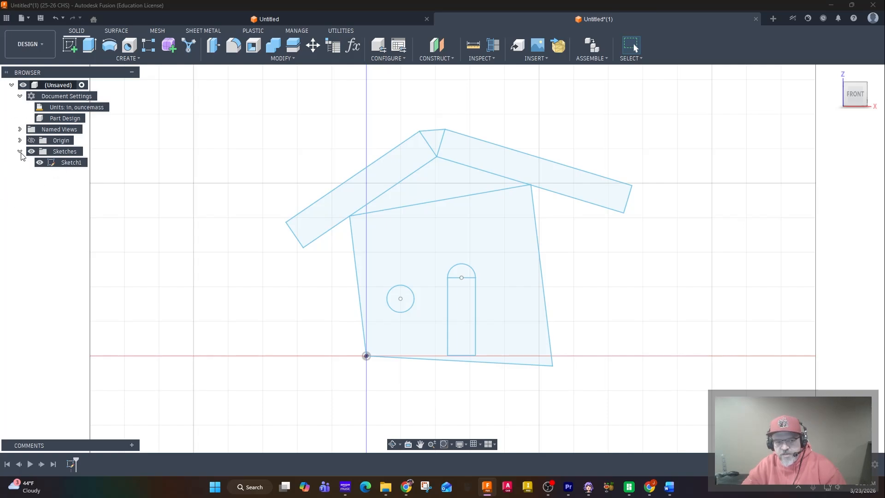
Examine the flat house sketch in the home view and from the right side, and return to the front view
key("ctrl")
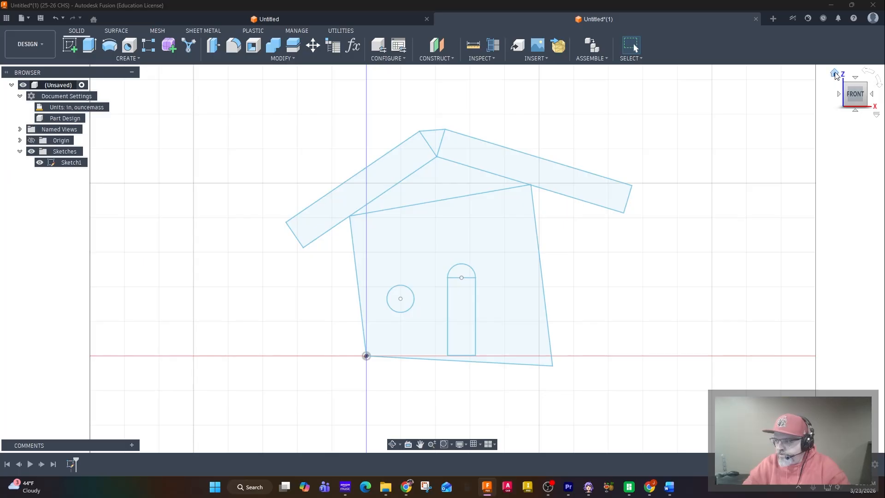
left_click(835, 74)
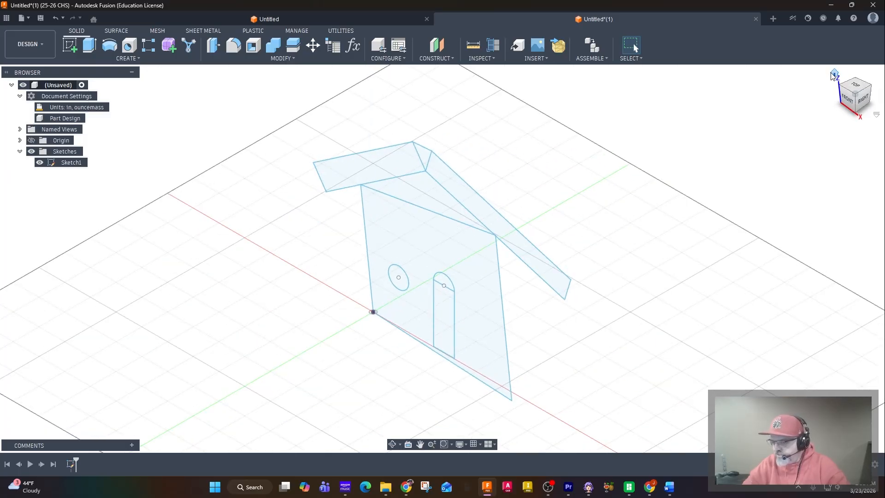
left_click(863, 99)
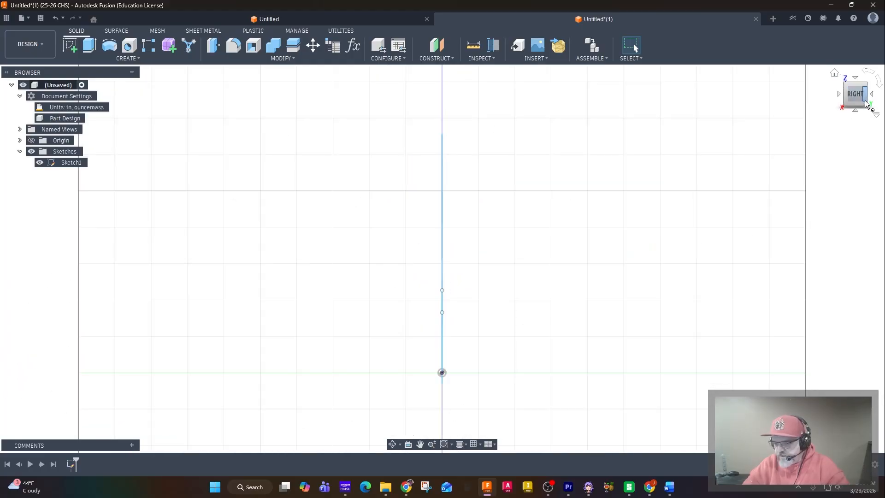
left_click(837, 77)
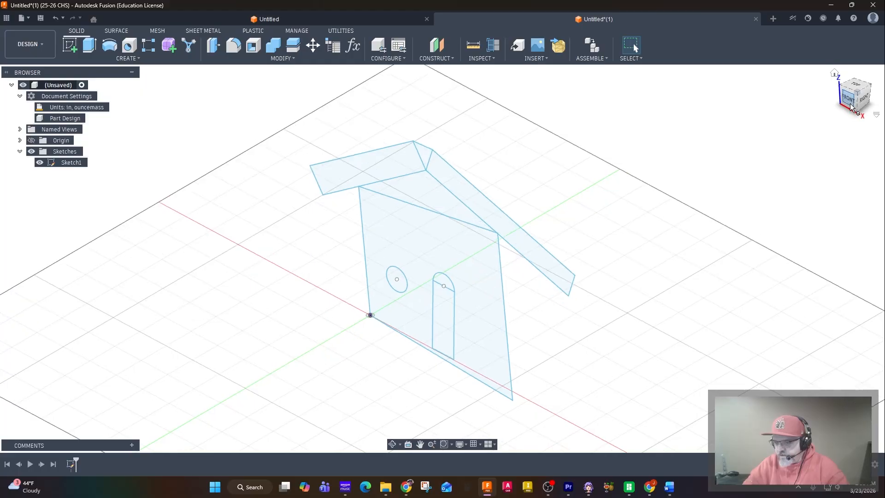
left_click(851, 107)
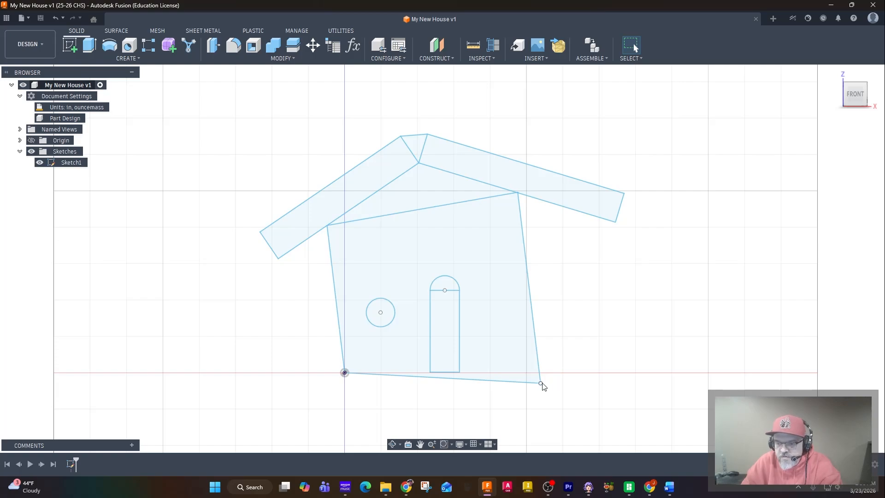
Move the house body's lower-right corner slightly outward and upward, and save the design with the version description "User Saved"
left_click_drag(542, 383, 547, 379)
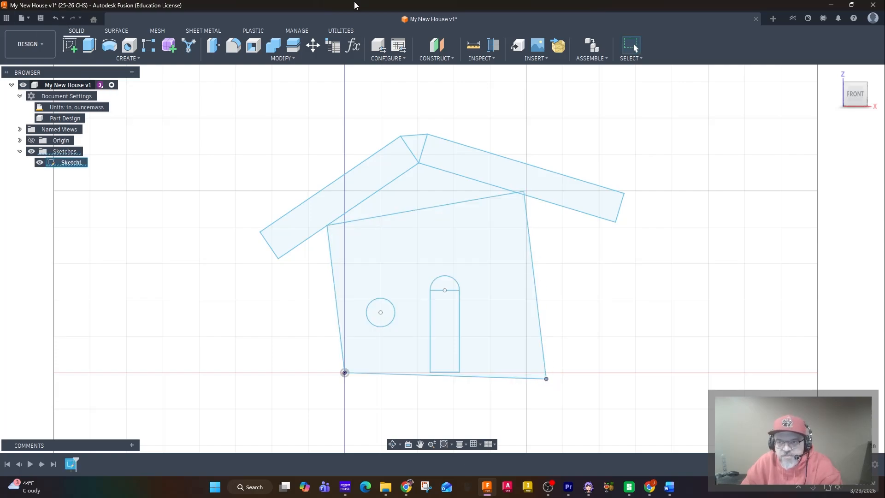
left_click(46, 19)
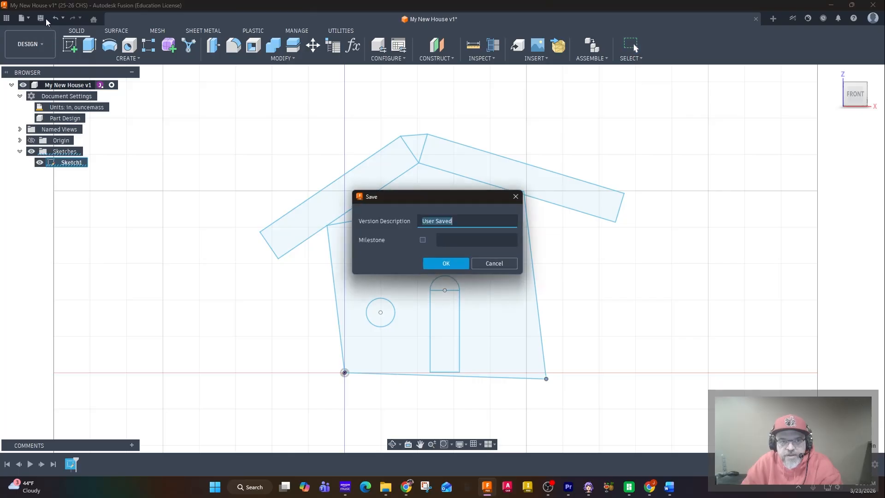
left_click(447, 264)
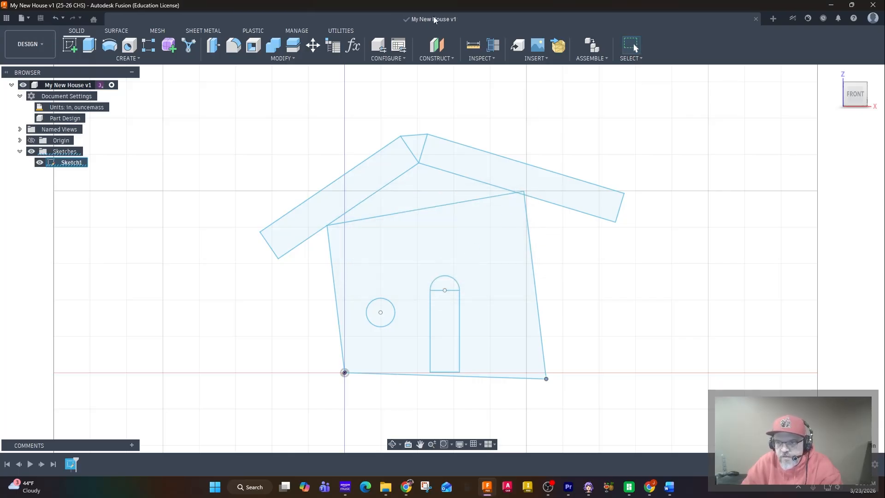